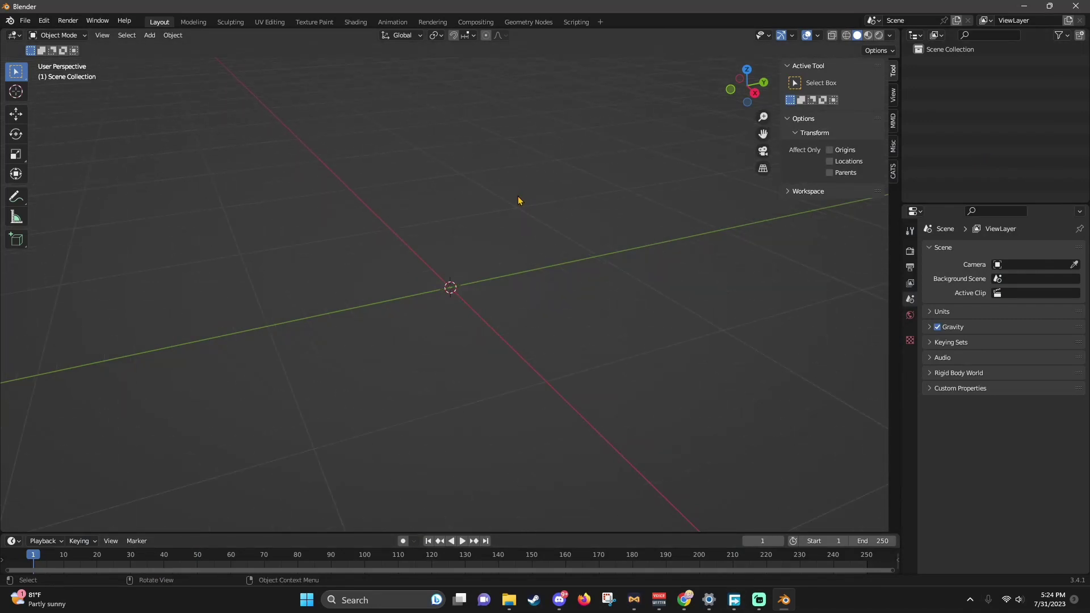
- Import the outfit model Gensouyakou.fbx from the gensouyaku folder with the CATS importer
{"action": "left_click", "coordinate": [892, 170]}
{"action": "scroll", "coordinate": [831, 208], "scroll_direction": "down", "scroll_amount": 3}
{"action": "scroll", "coordinate": [830, 206], "scroll_direction": "up", "scroll_amount": 3}
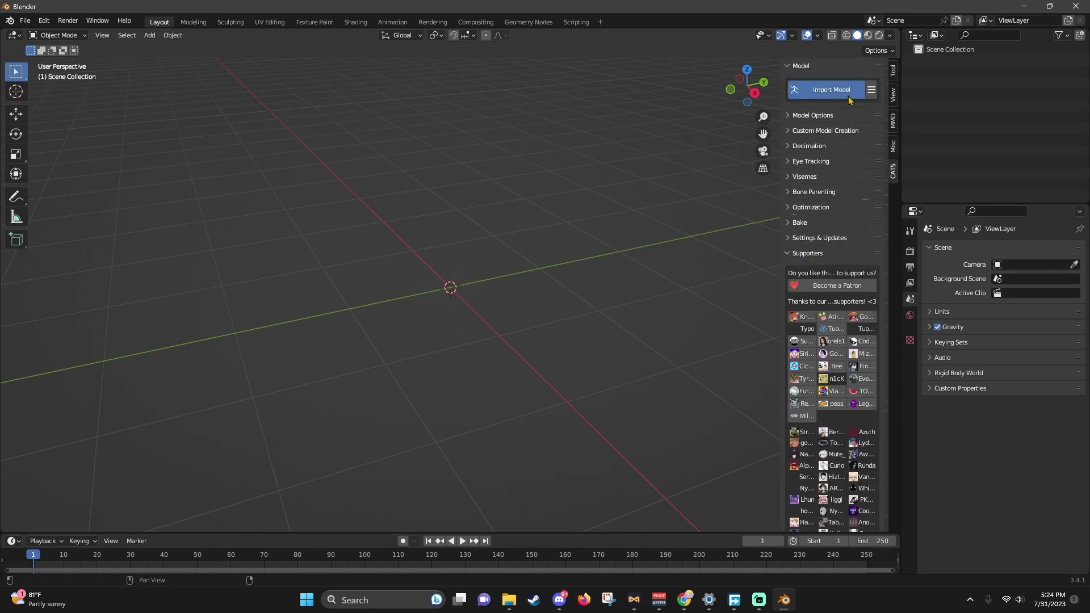
{"action": "left_click", "coordinate": [831, 90]}
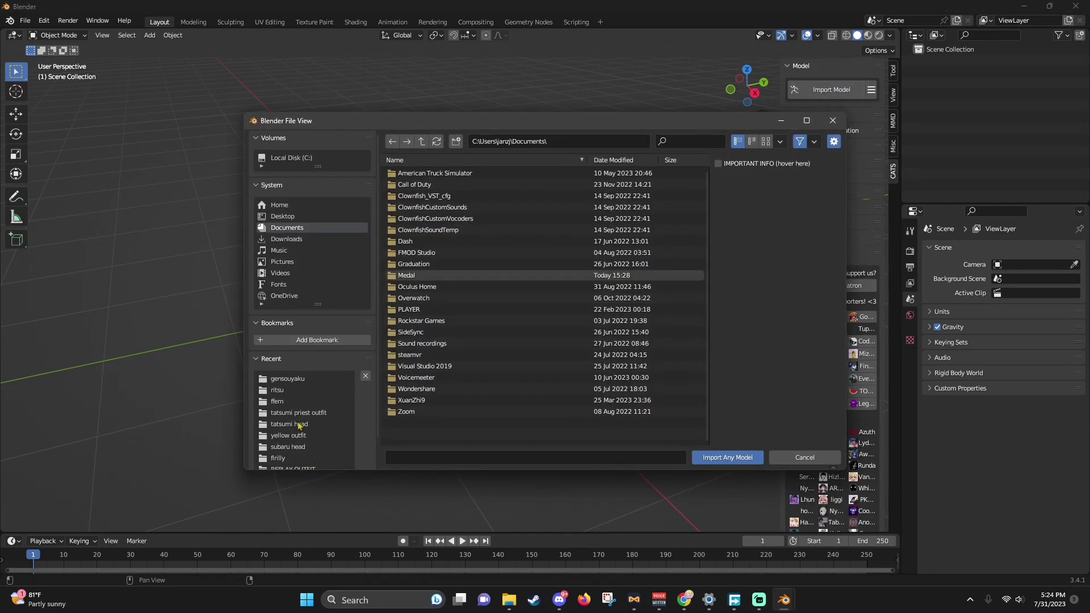
{"action": "left_click", "coordinate": [282, 379]}
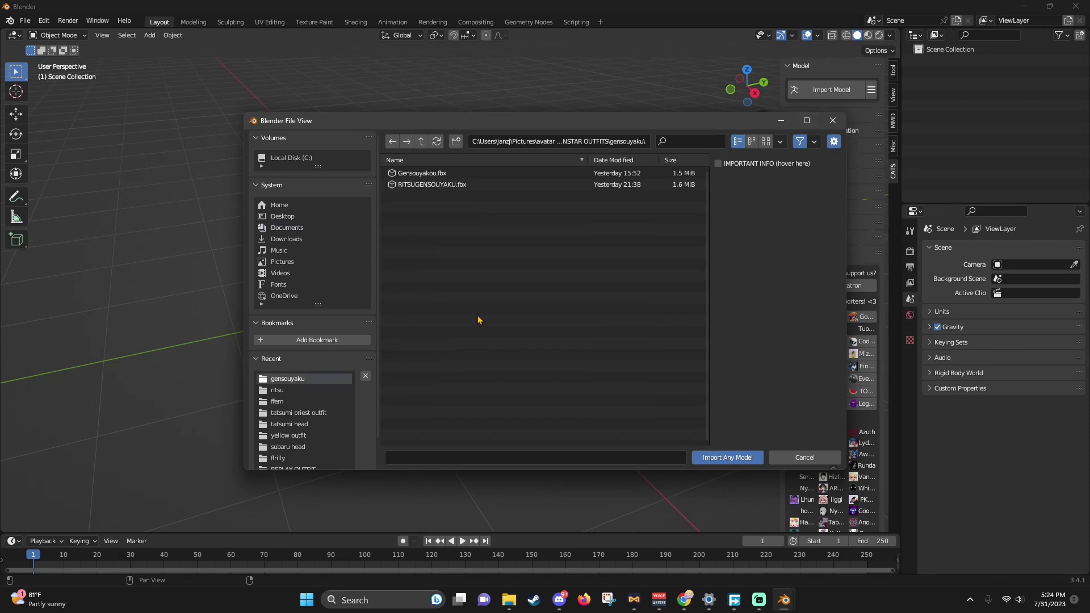
{"action": "left_click", "coordinate": [423, 174]}
{"action": "double_click", "coordinate": [418, 174]}
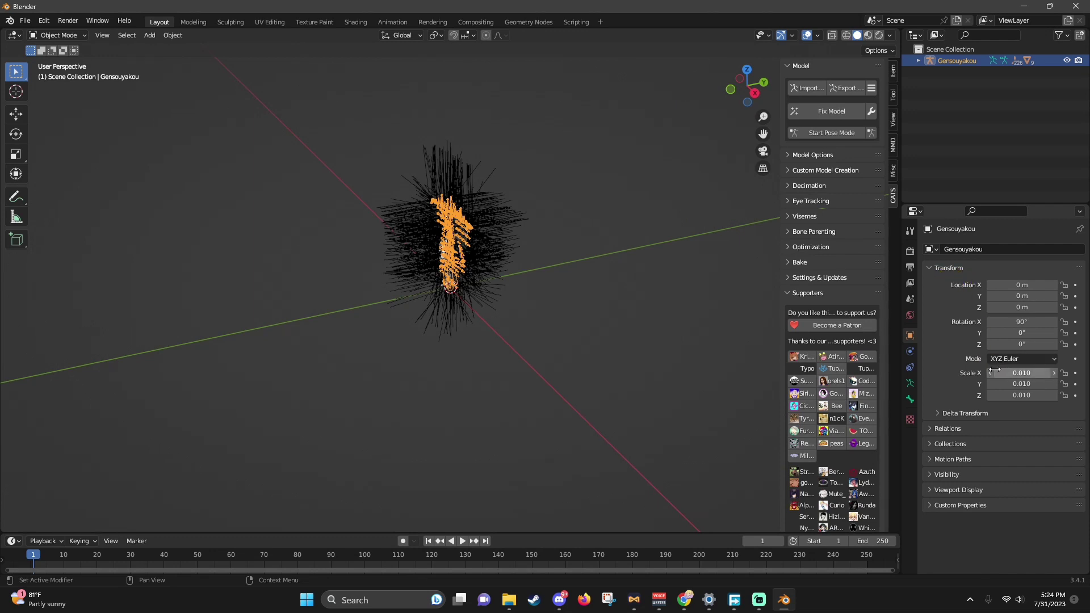
- Set the imported Gensouyakou armature's X, Y and Z scale to 1 and deselect it
{"action": "key", "text": "Tab"}
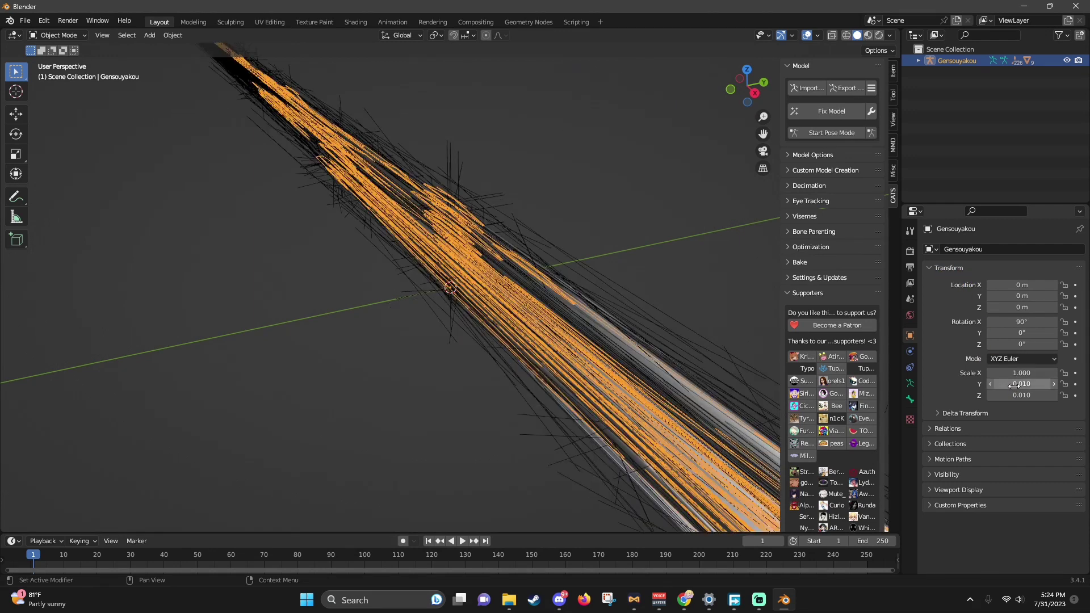
{"action": "type", "text": "1"}
{"action": "key", "text": "Tab"}
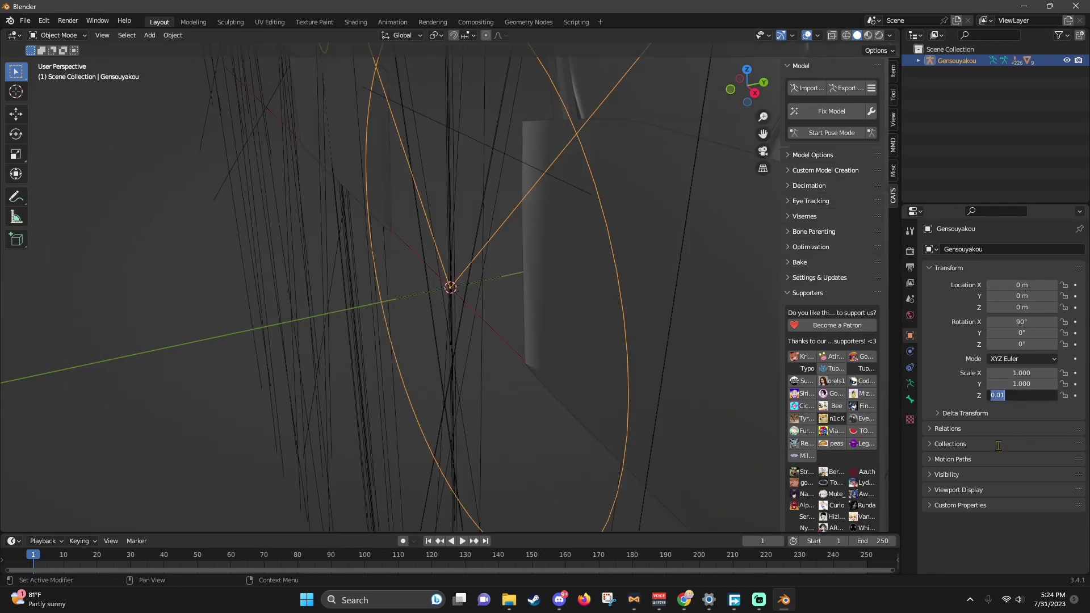
{"action": "type", "text": "1"}
{"action": "key", "text": "Return"}
{"action": "scroll", "coordinate": [498, 261], "scroll_direction": "down", "scroll_amount": 10}
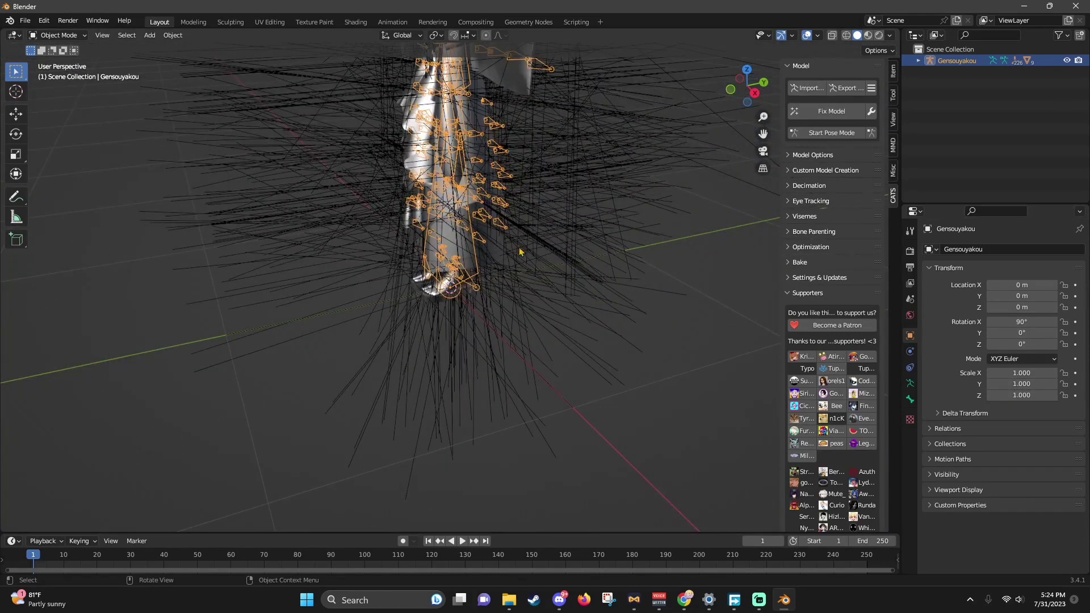
{"action": "middle_click_drag", "start_coordinate": [524, 251], "coordinate": [650, 227]}
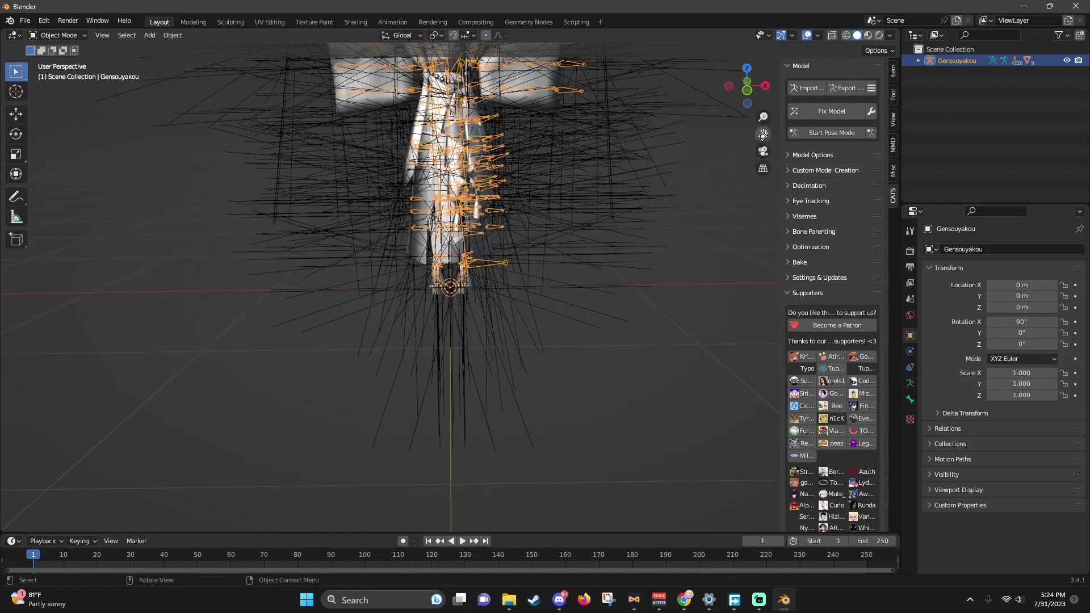
{"action": "left_click_drag", "start_coordinate": [762, 134], "coordinate": [829, 252]}
{"action": "left_click", "coordinate": [986, 110]}
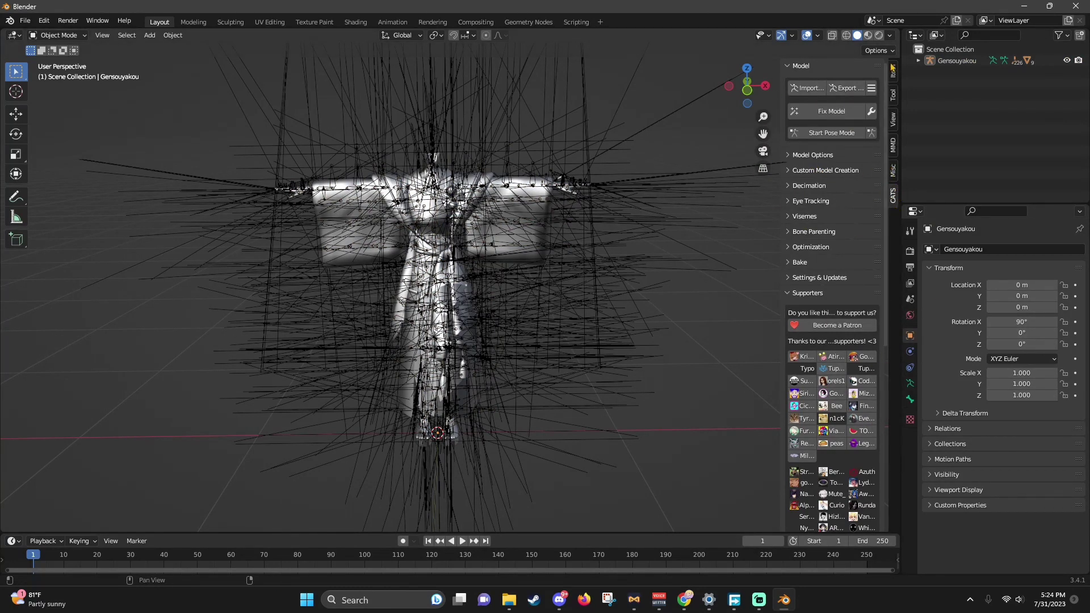
- Hide the Mesh and Armature object types in the viewport, and delete all the stray empties around the outfit
{"action": "scroll", "coordinate": [487, 274], "scroll_direction": "down", "scroll_amount": 5}
{"action": "scroll", "coordinate": [634, 419], "scroll_direction": "up", "scroll_amount": 4}
{"action": "scroll", "coordinate": [638, 217], "scroll_direction": "down", "scroll_amount": 1}
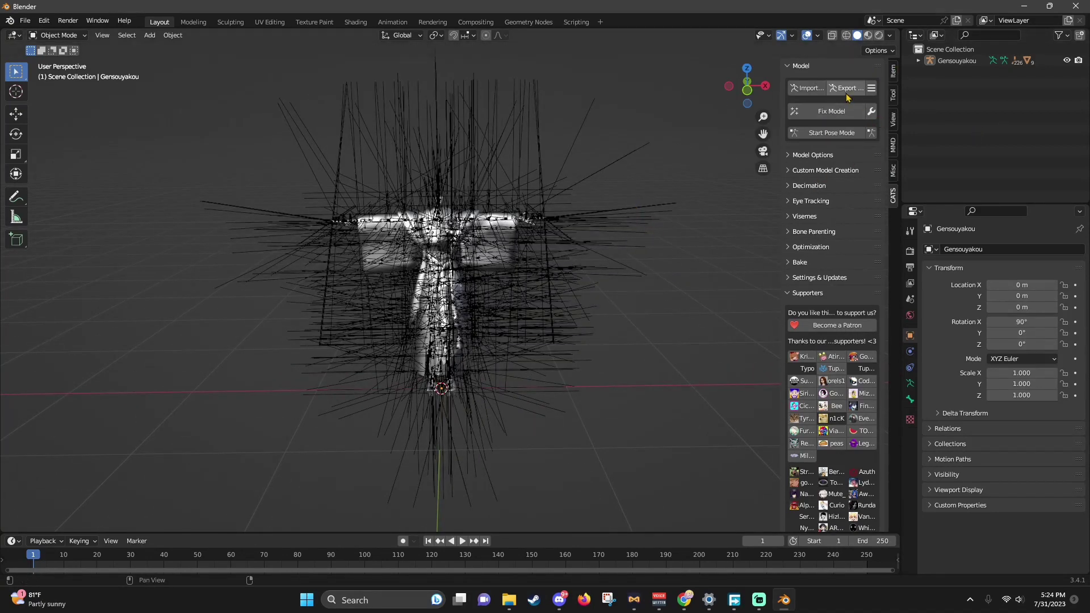
{"action": "scroll", "coordinate": [763, 156], "scroll_direction": "down", "scroll_amount": 1}
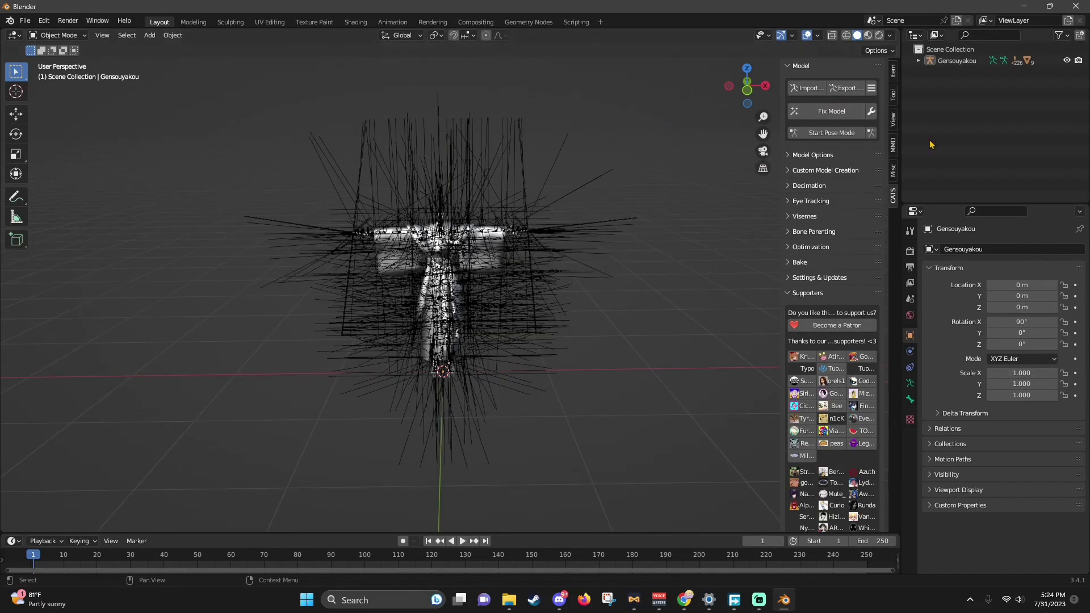
{"action": "left_click", "coordinate": [769, 36]}
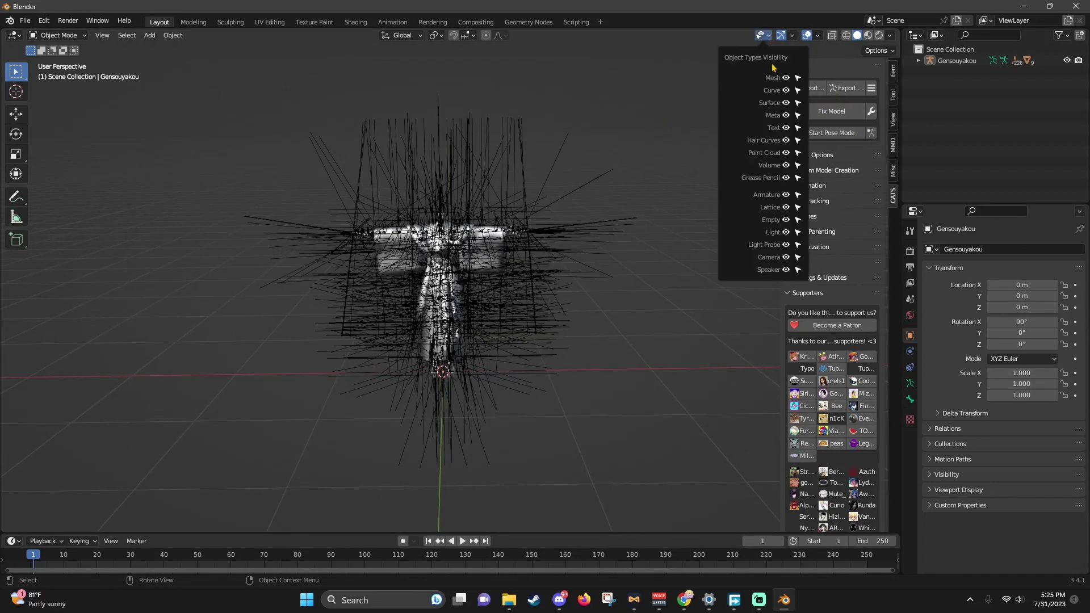
{"action": "left_click", "coordinate": [786, 78]}
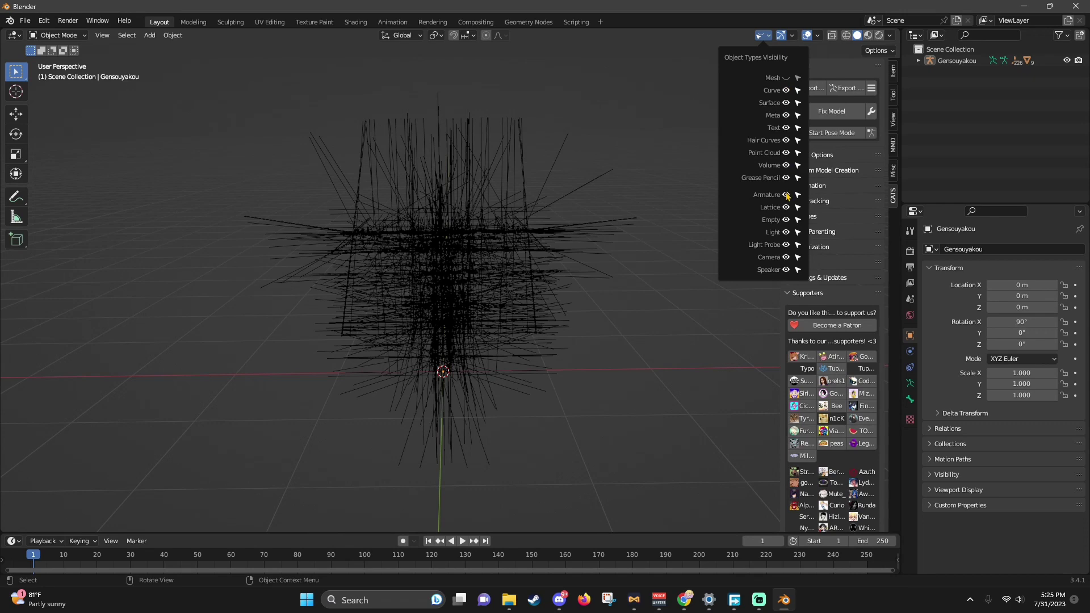
{"action": "left_click_drag", "start_coordinate": [575, 446], "coordinate": [304, 138]}
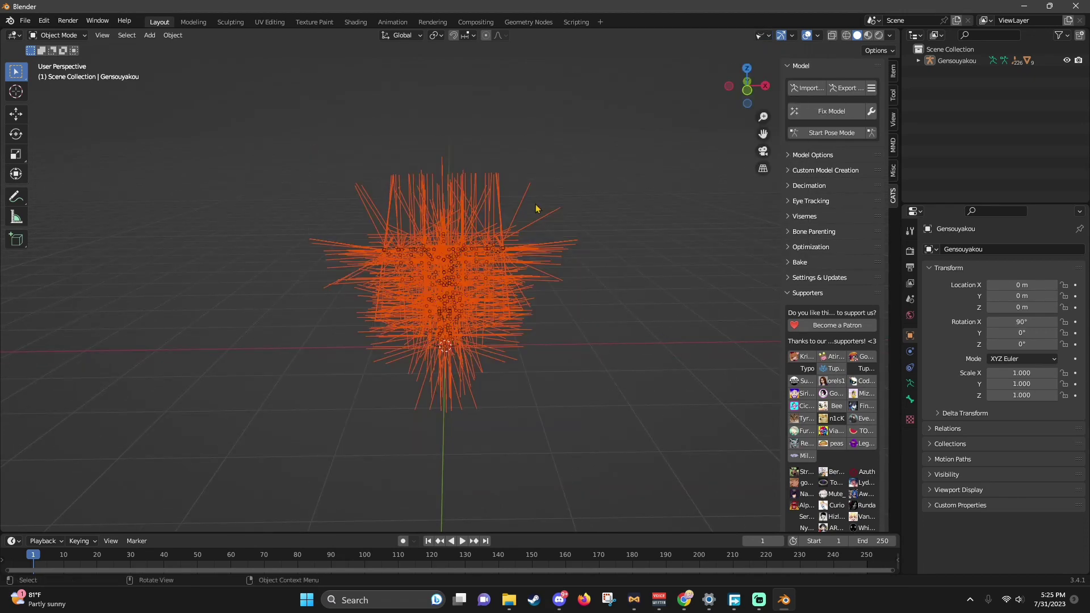
{"action": "key", "text": "Delete"}
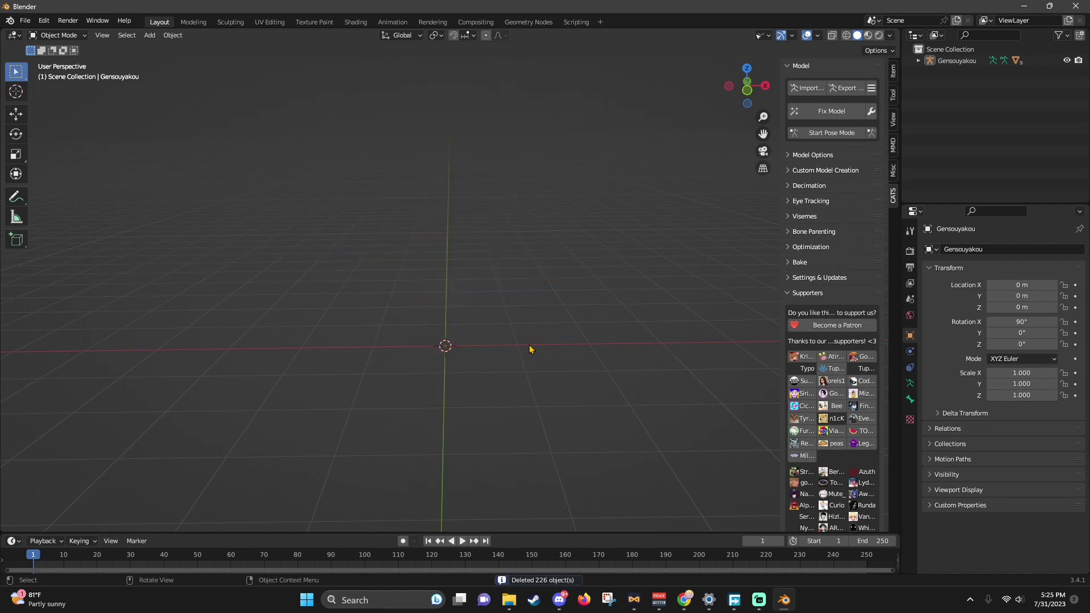
- Turn the viewport visibility of the Mesh and Armature object types back on
{"action": "left_click", "coordinate": [767, 38]}
{"action": "left_click", "coordinate": [785, 79]}
{"action": "left_click", "coordinate": [787, 194]}
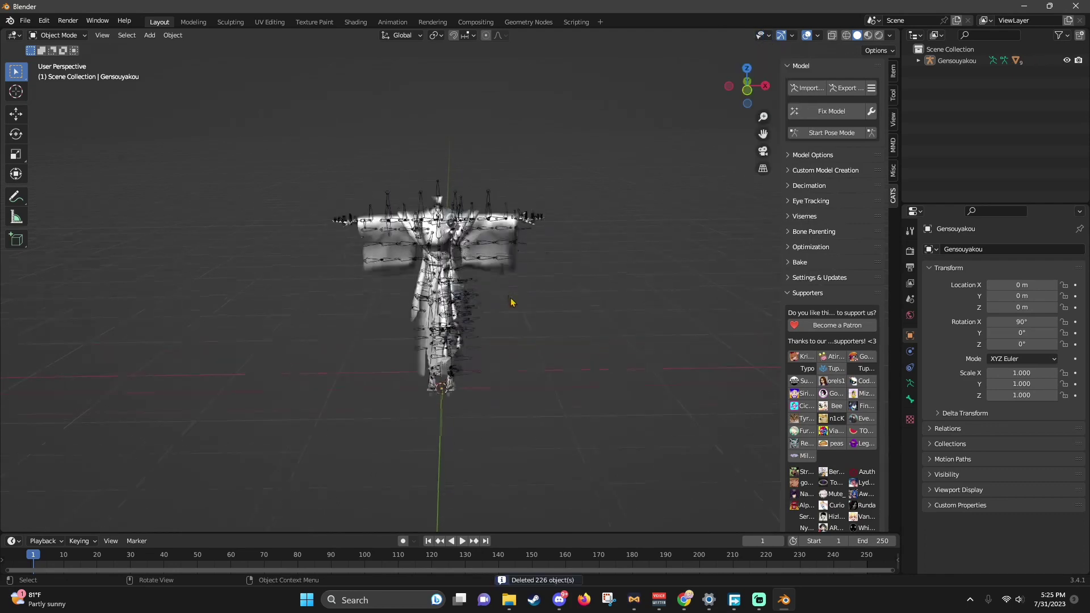
{"action": "middle_click_drag", "start_coordinate": [510, 302], "coordinate": [599, 306]}
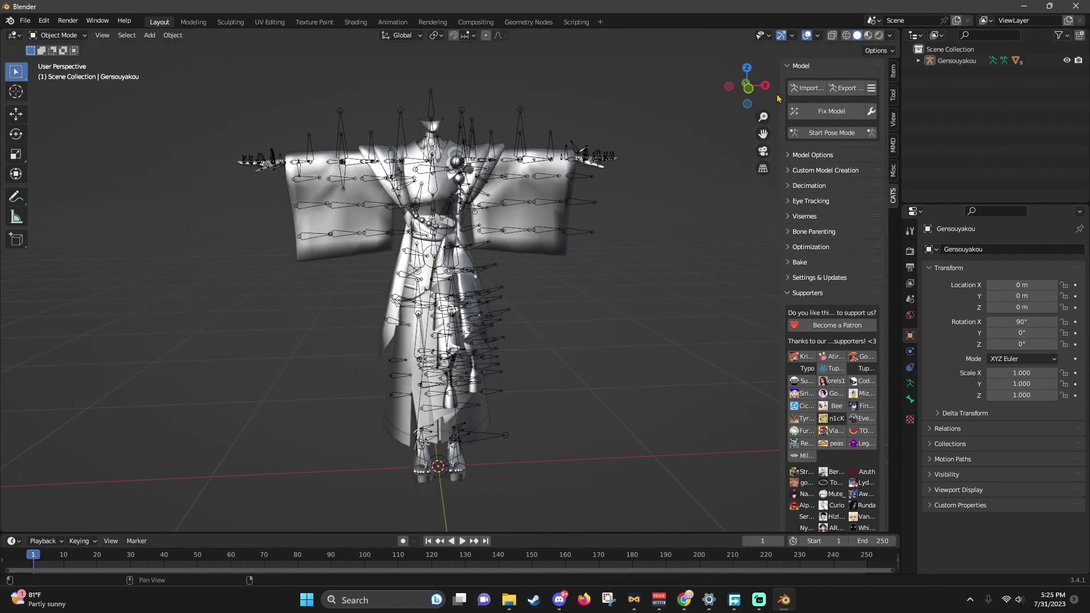
- Import the head model RitsuHead.fbx from the rEtsu folder inside ENSTAR HEADS
{"action": "left_click", "coordinate": [806, 88]}
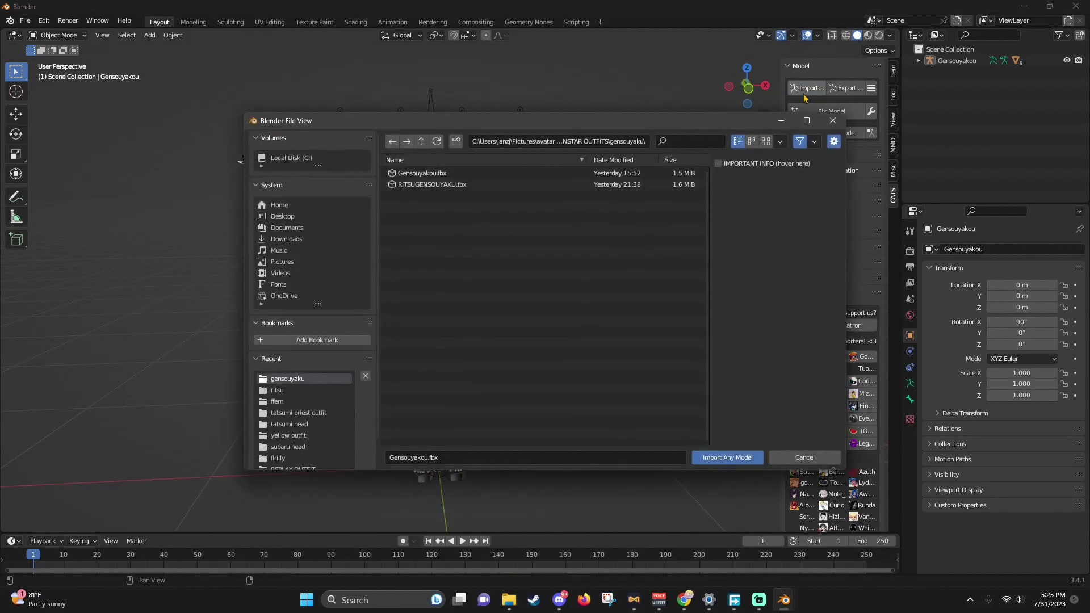
{"action": "left_click", "coordinate": [422, 147]}
{"action": "left_click", "coordinate": [422, 146]}
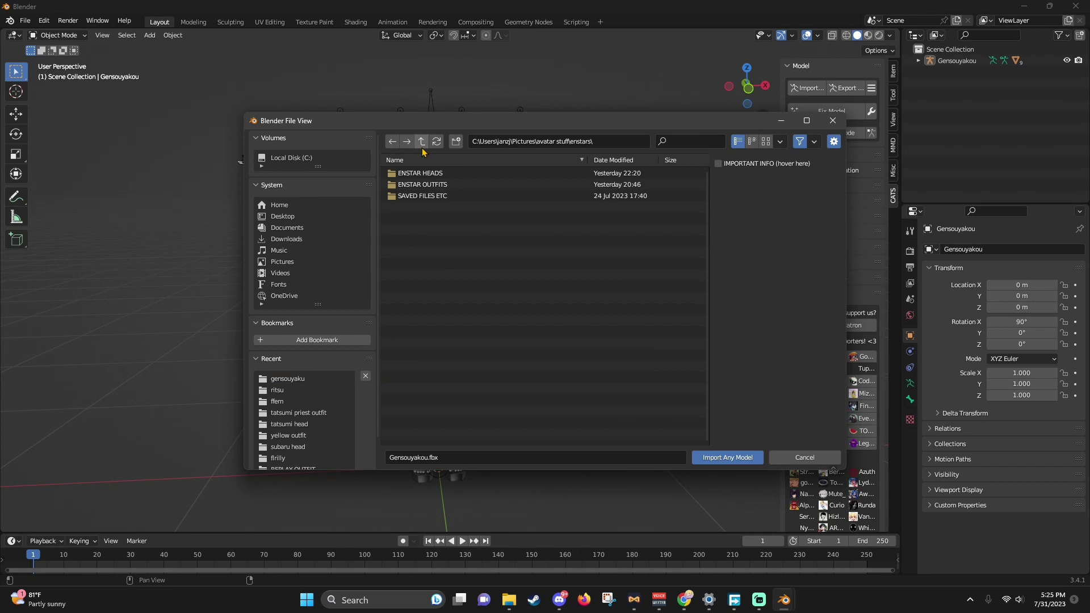
{"action": "double_click", "coordinate": [423, 178]}
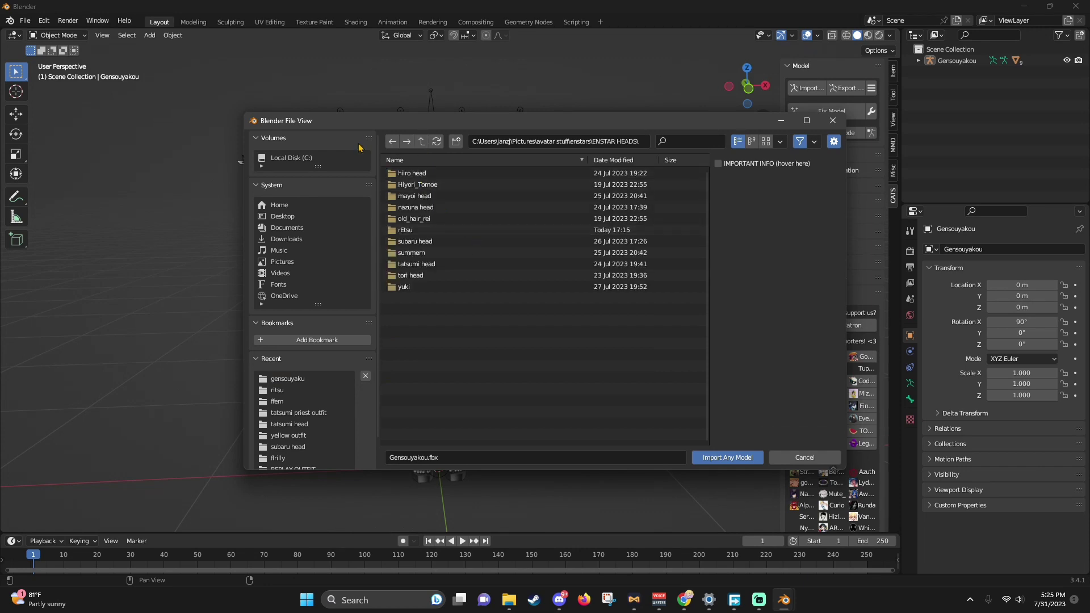
{"action": "double_click", "coordinate": [438, 234]}
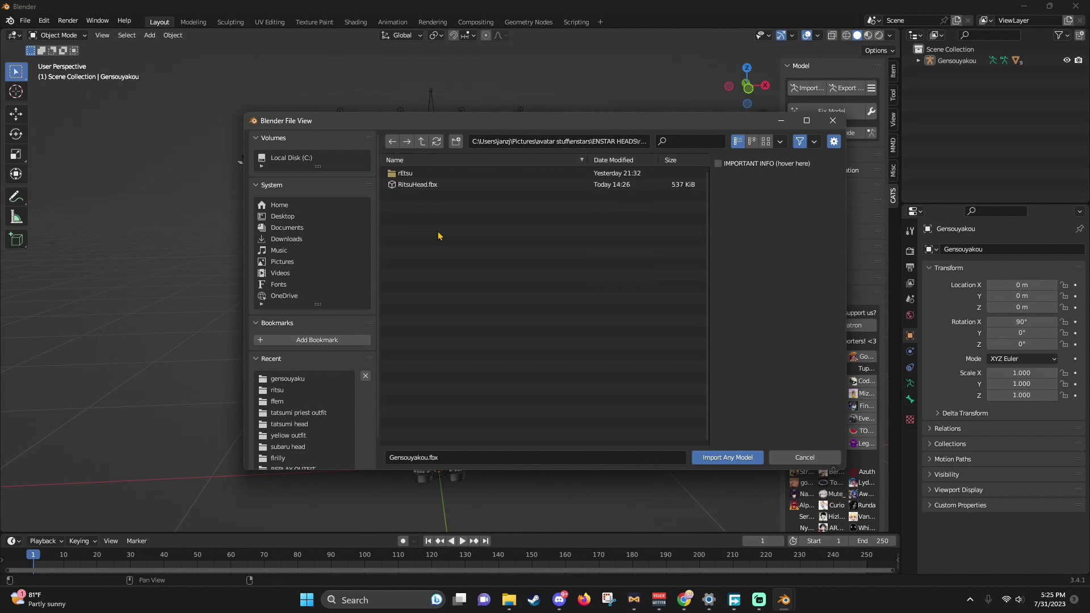
{"action": "double_click", "coordinate": [436, 185]}
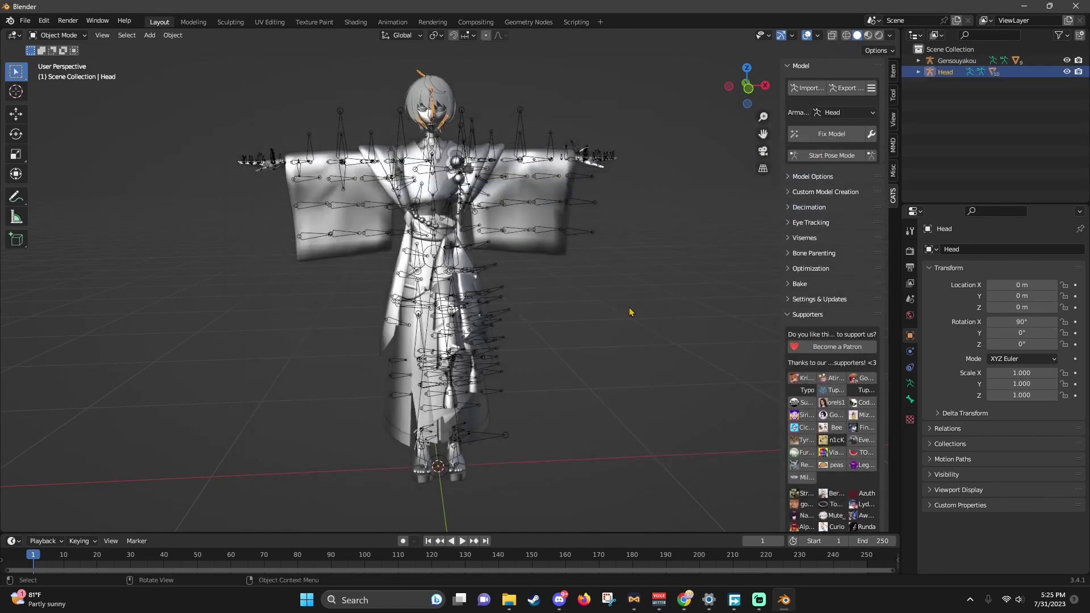
- Examine how the head's neck lines up with the outfit's collar from the front and the side
{"action": "mouse_move", "coordinate": [589, 269]}
{"action": "middle_mouse_down"}
{"action": "mouse_move", "coordinate": [658, 282]}
{"action": "mouse_move", "coordinate": [600, 277]}
{"action": "middle_mouse_up"}
{"action": "scroll", "coordinate": [619, 243], "scroll_direction": "up", "scroll_amount": 3}
{"action": "left_click_drag", "start_coordinate": [762, 136], "coordinate": [781, 508]}
{"action": "scroll", "coordinate": [603, 185], "scroll_direction": "up", "scroll_amount": 4}
{"action": "left_click_drag", "start_coordinate": [762, 134], "coordinate": [741, 38]}
{"action": "left_click_drag", "start_coordinate": [748, 98], "coordinate": [794, 93]}
{"action": "left_click_drag", "start_coordinate": [762, 134], "coordinate": [496, 117]}
{"action": "scroll", "coordinate": [691, 223], "scroll_direction": "up", "scroll_amount": 5}
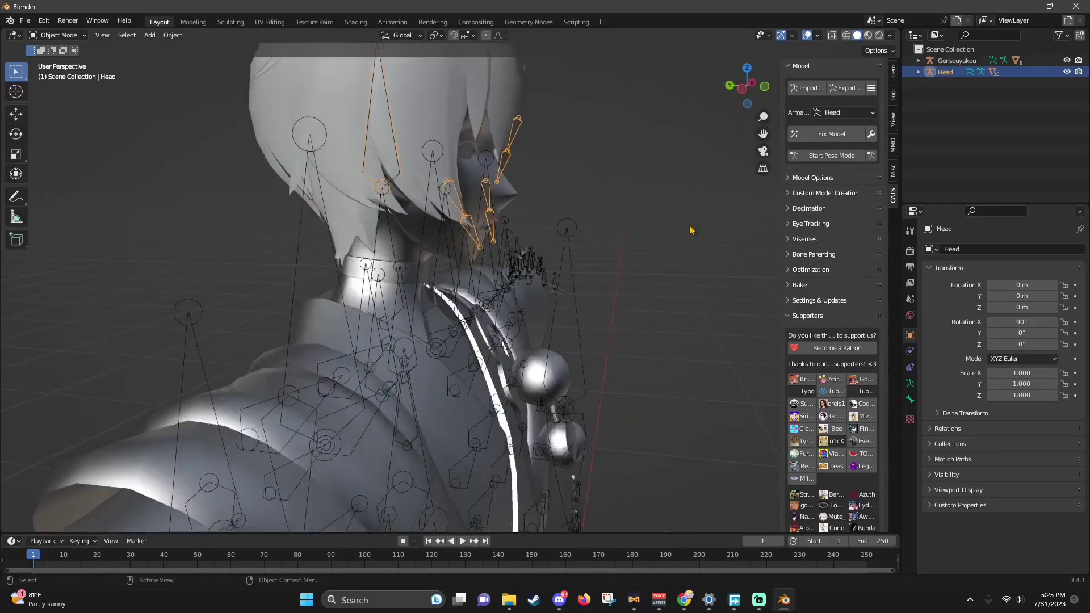
{"action": "middle_click_drag", "start_coordinate": [614, 210], "coordinate": [671, 155]}
{"action": "mouse_move", "coordinate": [762, 133]}
{"action": "left_mouse_down"}
{"action": "mouse_move", "coordinate": [762, 164]}
{"action": "mouse_move", "coordinate": [762, 134]}
{"action": "left_mouse_up"}
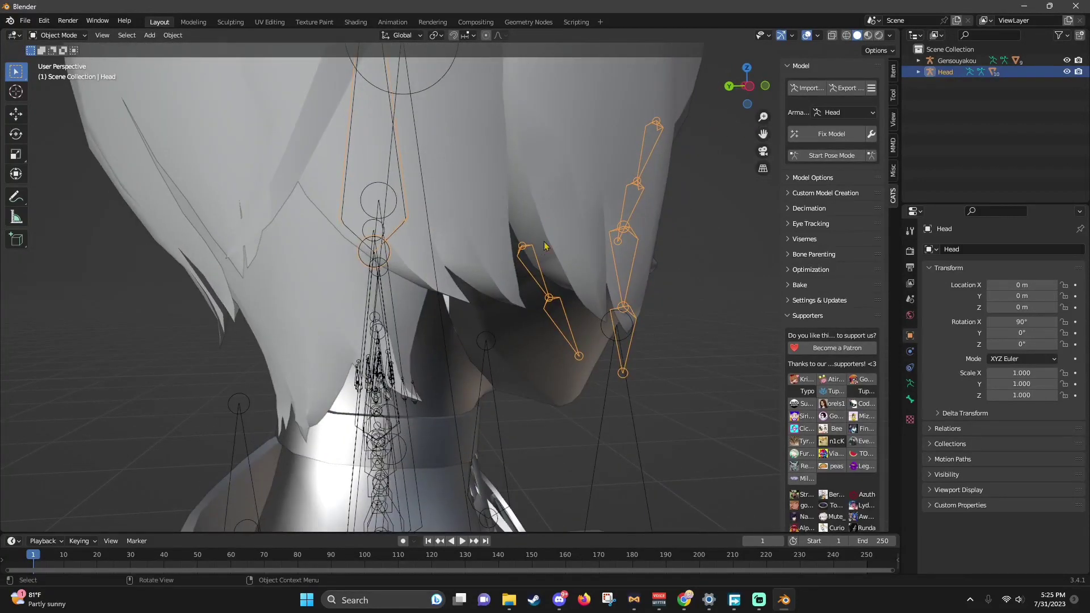
{"action": "middle_click_drag", "start_coordinate": [543, 250], "coordinate": [542, 226]}
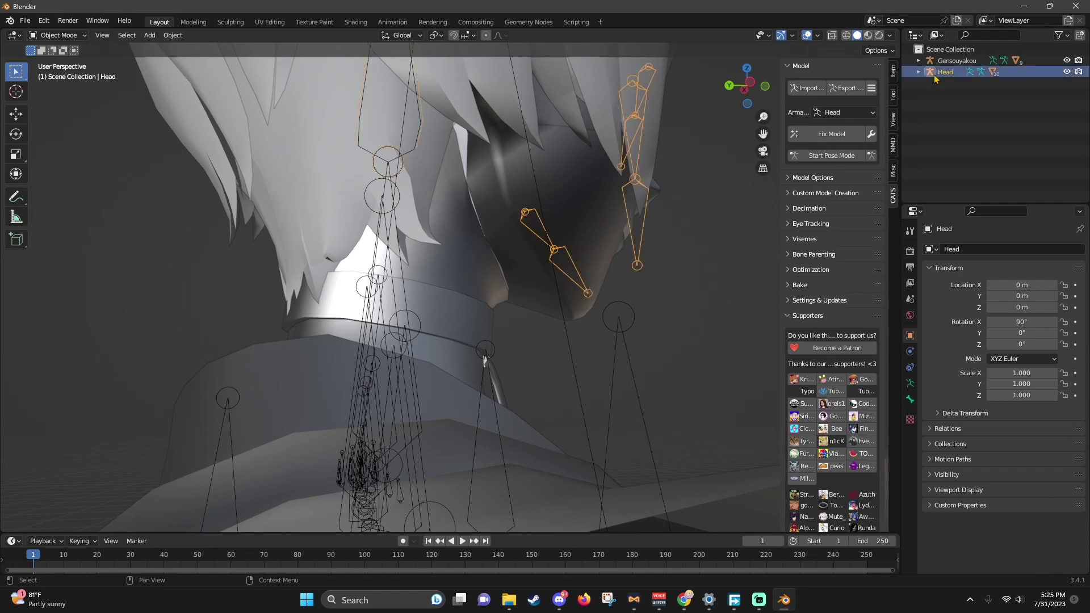
- Move the Head armature about 0.021 m along the positive Y axis to align its neck with the outfit
{"action": "left_click", "coordinate": [19, 113]}
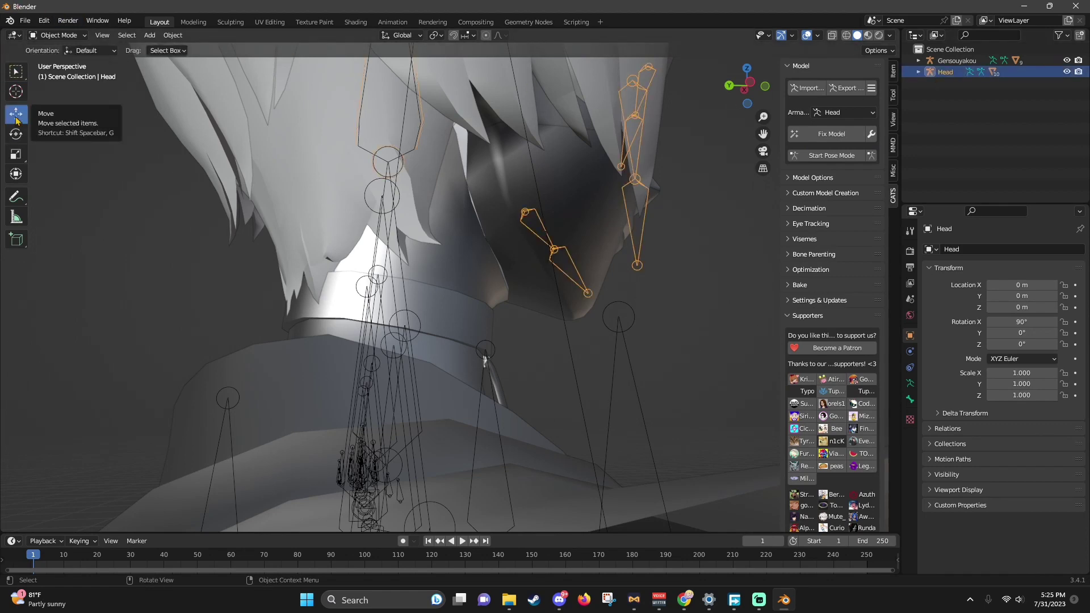
{"action": "scroll", "coordinate": [200, 250], "scroll_direction": "down", "scroll_amount": 10}
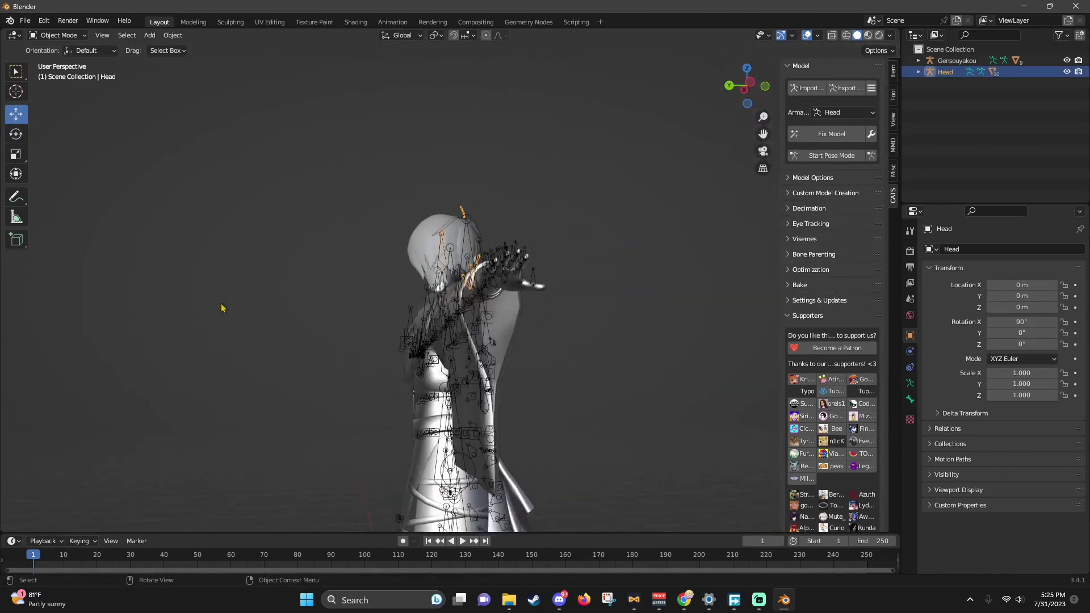
{"action": "scroll", "coordinate": [343, 413], "scroll_direction": "up", "scroll_amount": 1}
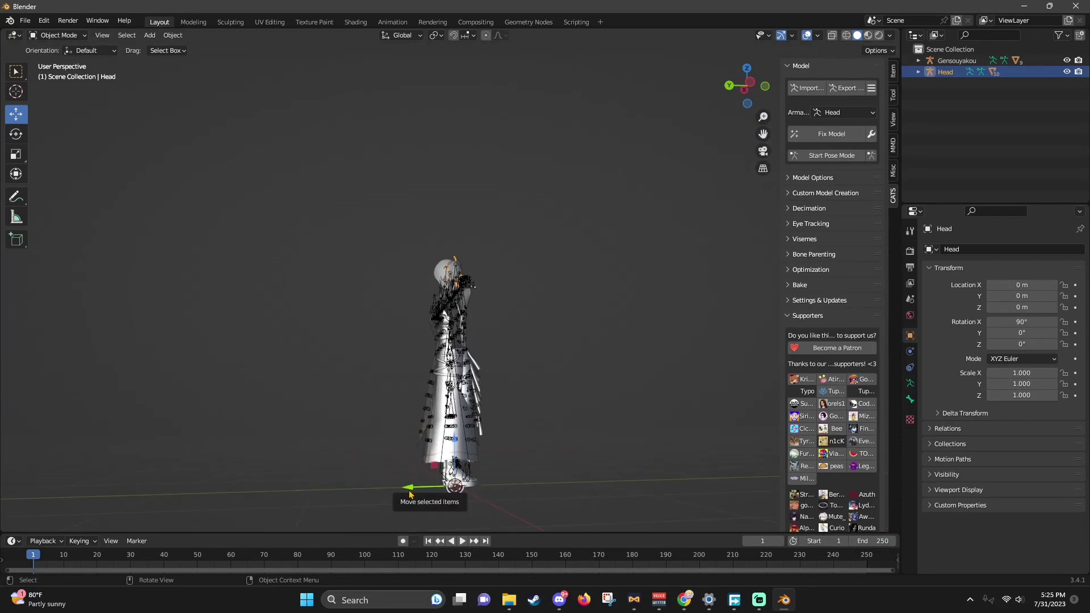
{"action": "left_click_drag", "start_coordinate": [408, 488], "coordinate": [404, 488]}
{"action": "key", "text": "Escape"}
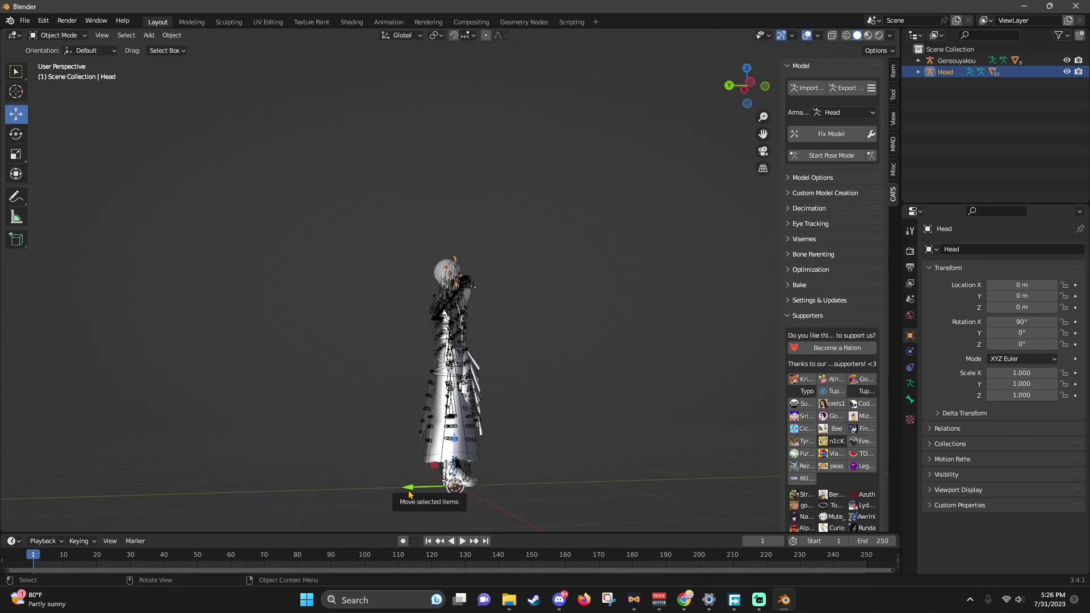
{"action": "left_click_drag", "start_coordinate": [409, 492], "coordinate": [403, 489]}
{"action": "scroll", "coordinate": [505, 287], "scroll_direction": "up", "scroll_amount": 8}
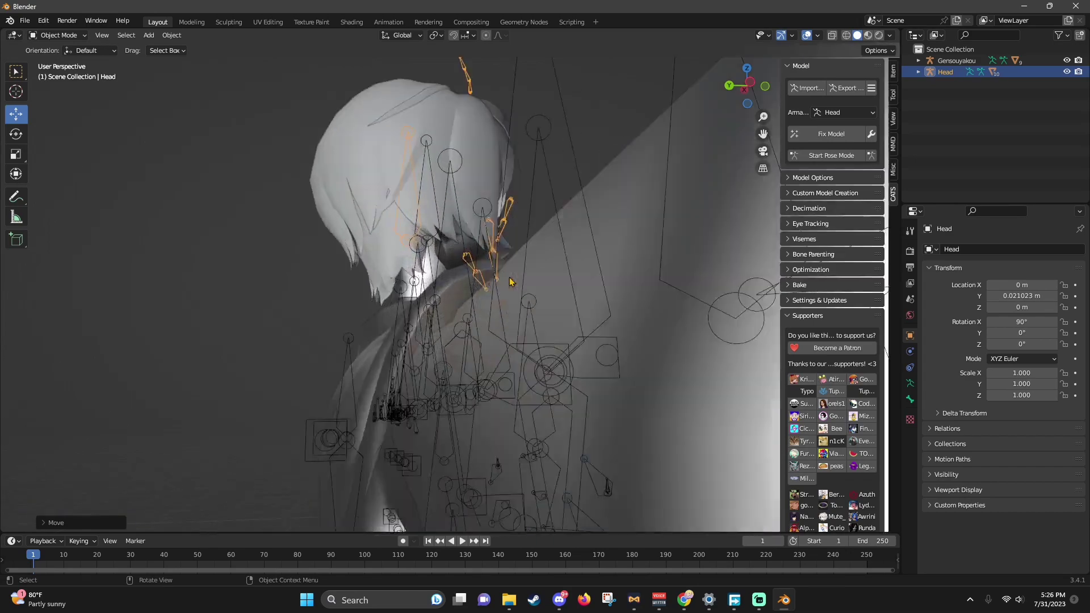
{"action": "scroll", "coordinate": [510, 280], "scroll_direction": "up", "scroll_amount": 1}
{"action": "scroll", "coordinate": [522, 203], "scroll_direction": "up", "scroll_amount": 2}
{"action": "middle_click_drag", "start_coordinate": [522, 202], "coordinate": [523, 233]}
{"action": "scroll", "coordinate": [526, 312], "scroll_direction": "up", "scroll_amount": 2}
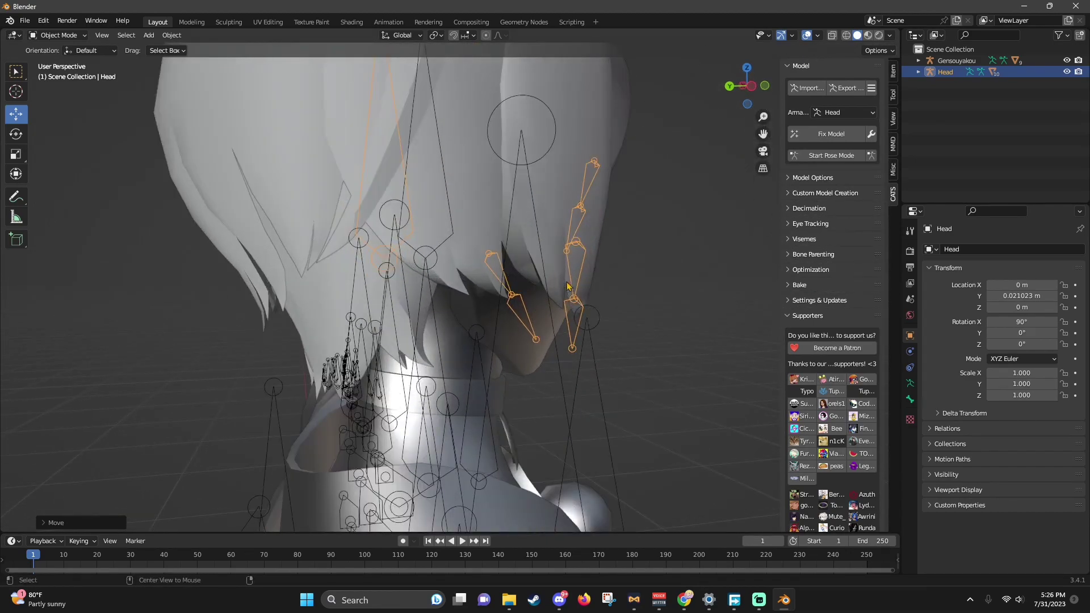
{"action": "scroll", "coordinate": [601, 325], "scroll_direction": "up", "scroll_amount": 3}
{"action": "middle_click_drag", "start_coordinate": [620, 340], "coordinate": [585, 320]}
- Shift the Head armature partway back along the Y axis, to a Y location of about 0.0096 m
{"action": "scroll", "coordinate": [587, 320], "scroll_direction": "down", "scroll_amount": 5}
{"action": "middle_click_drag", "start_coordinate": [616, 231], "coordinate": [382, 250]}
{"action": "scroll", "coordinate": [381, 250], "scroll_direction": "down", "scroll_amount": 5}
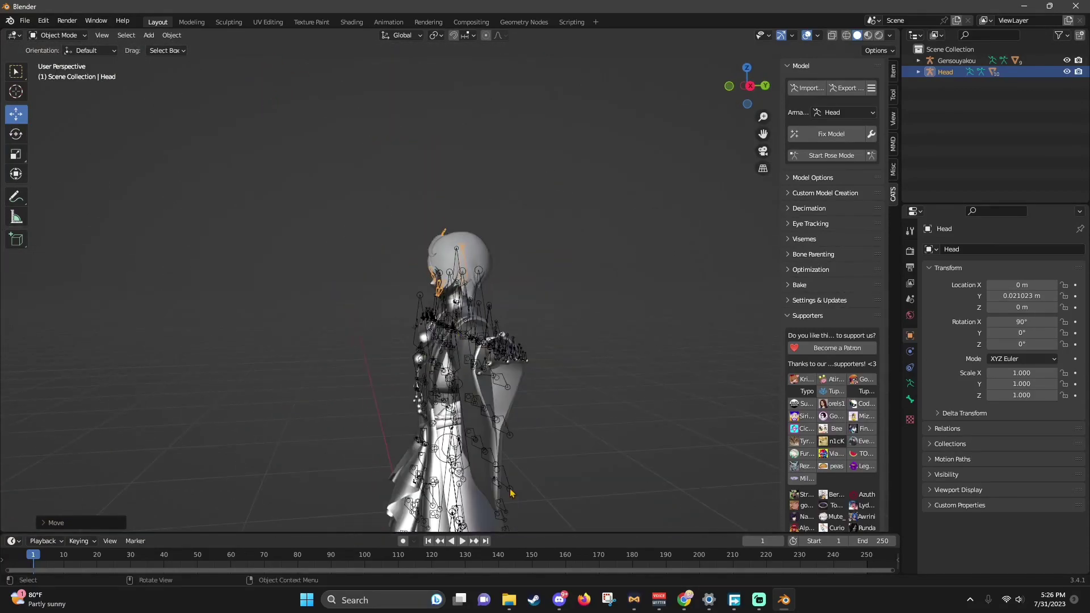
{"action": "scroll", "coordinate": [511, 397], "scroll_direction": "down", "scroll_amount": 3}
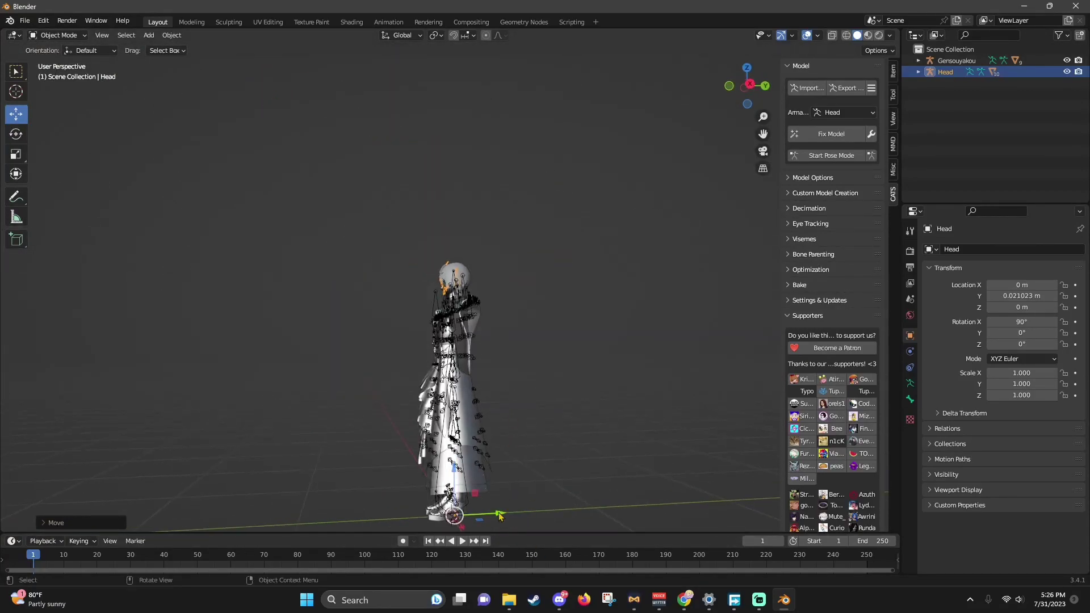
{"action": "left_click_drag", "start_coordinate": [498, 515], "coordinate": [496, 514]}
{"action": "scroll", "coordinate": [512, 307], "scroll_direction": "up", "scroll_amount": 6}
{"action": "scroll", "coordinate": [509, 306], "scroll_direction": "up", "scroll_amount": 6}
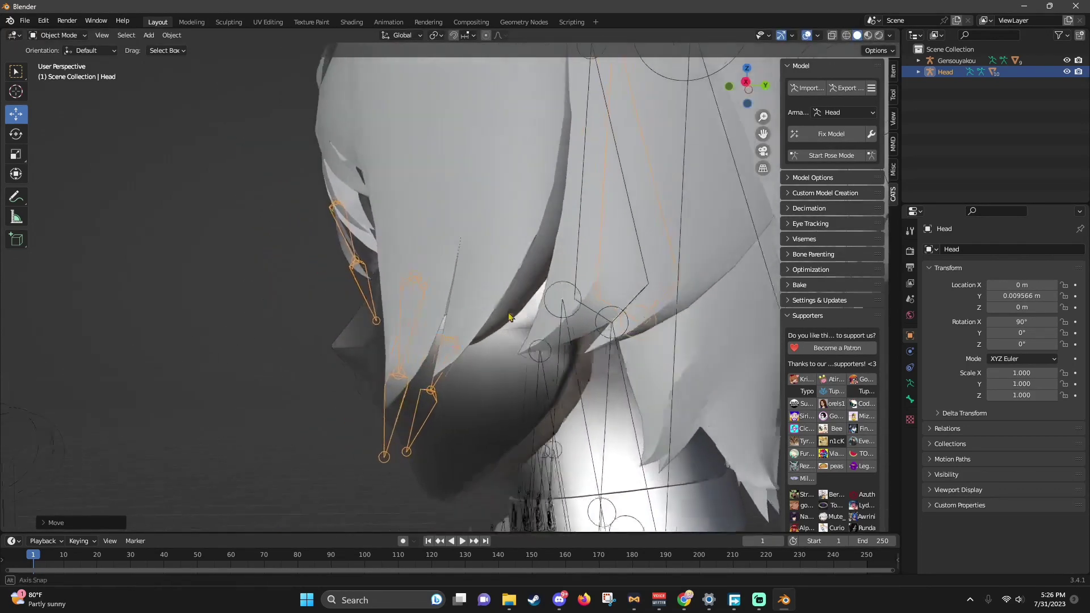
{"action": "scroll", "coordinate": [605, 294], "scroll_direction": "down", "scroll_amount": 2}
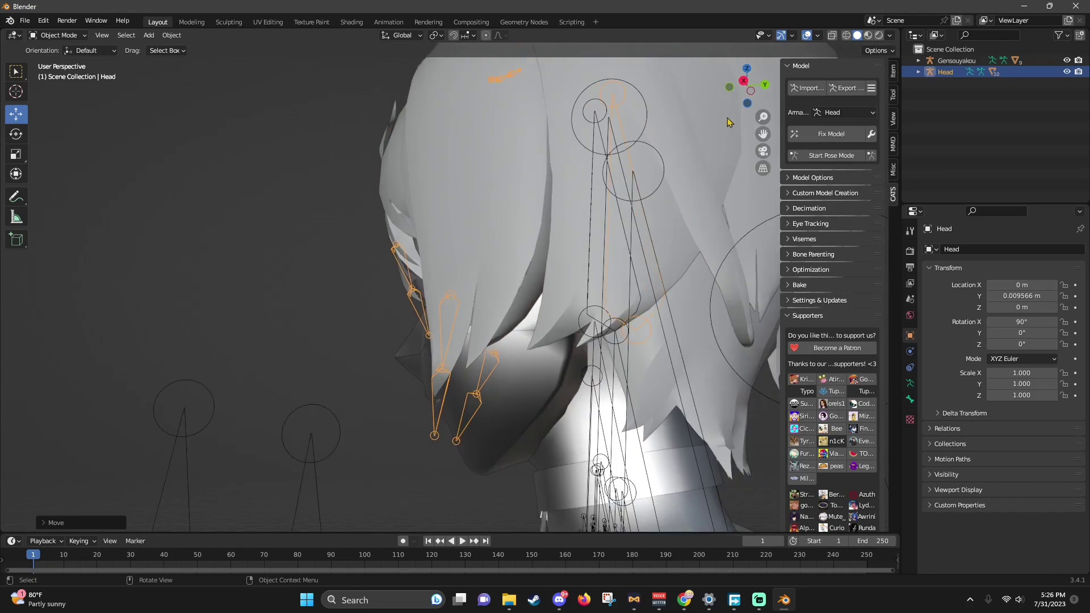
- Examine how the head's neck meets the outfit's collar from the front, the side and behind
{"action": "middle_click_drag", "start_coordinate": [729, 122], "coordinate": [791, 340]}
{"action": "left_click_drag", "start_coordinate": [762, 134], "coordinate": [1036, 137]}
{"action": "scroll", "coordinate": [335, 350], "scroll_direction": "down", "scroll_amount": 1}
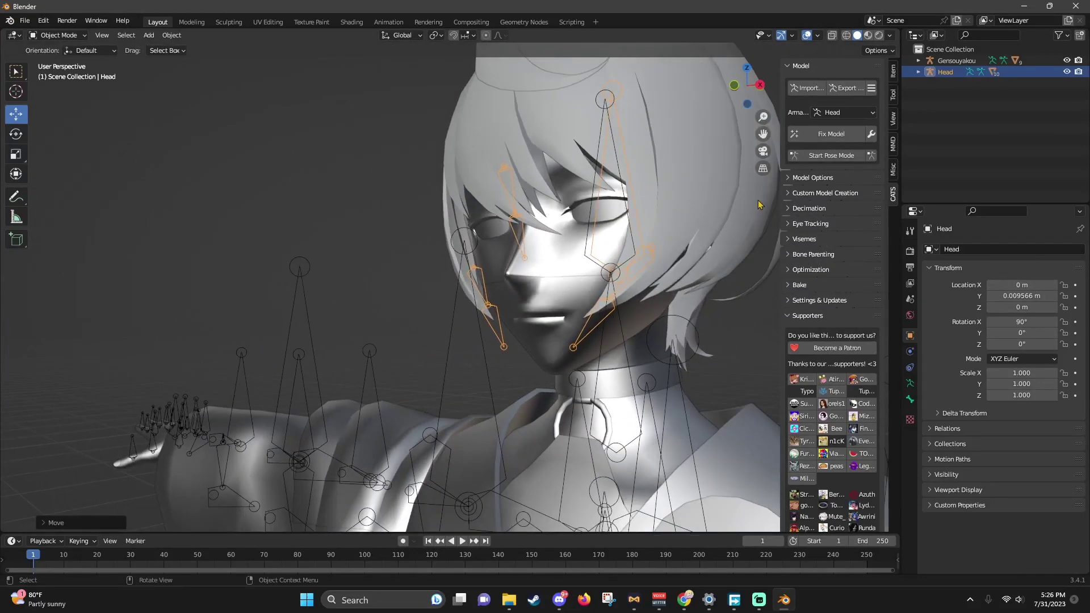
{"action": "left_click_drag", "start_coordinate": [748, 95], "coordinate": [727, 91]}
{"action": "left_click_drag", "start_coordinate": [762, 134], "coordinate": [761, 134]}
{"action": "scroll", "coordinate": [574, 260], "scroll_direction": "down", "scroll_amount": 8}
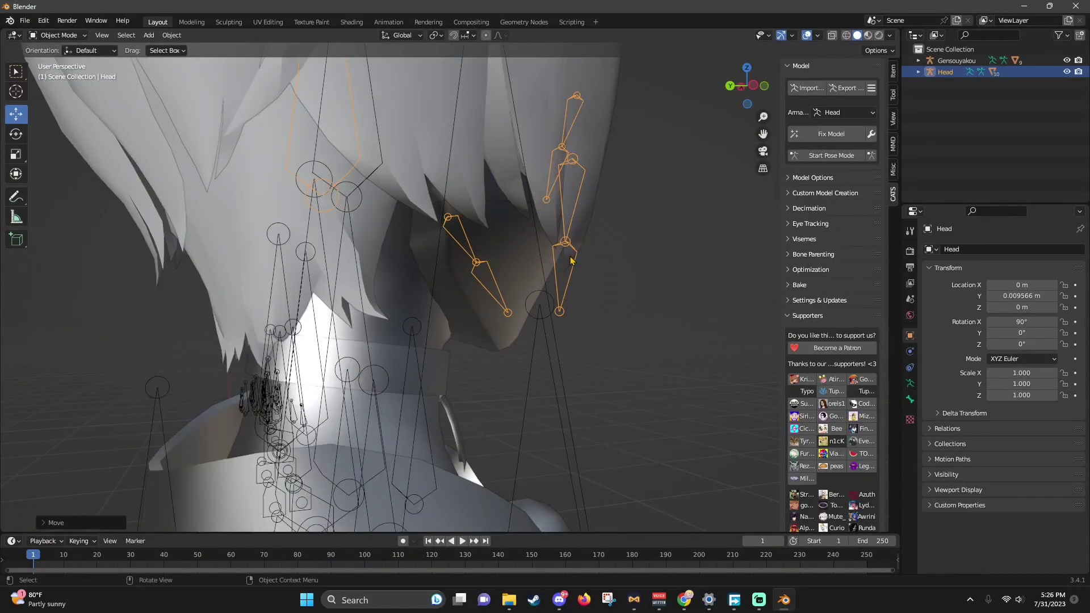
{"action": "scroll", "coordinate": [630, 194], "scroll_direction": "up", "scroll_amount": 6}
{"action": "scroll", "coordinate": [646, 193], "scroll_direction": "down", "scroll_amount": 3}
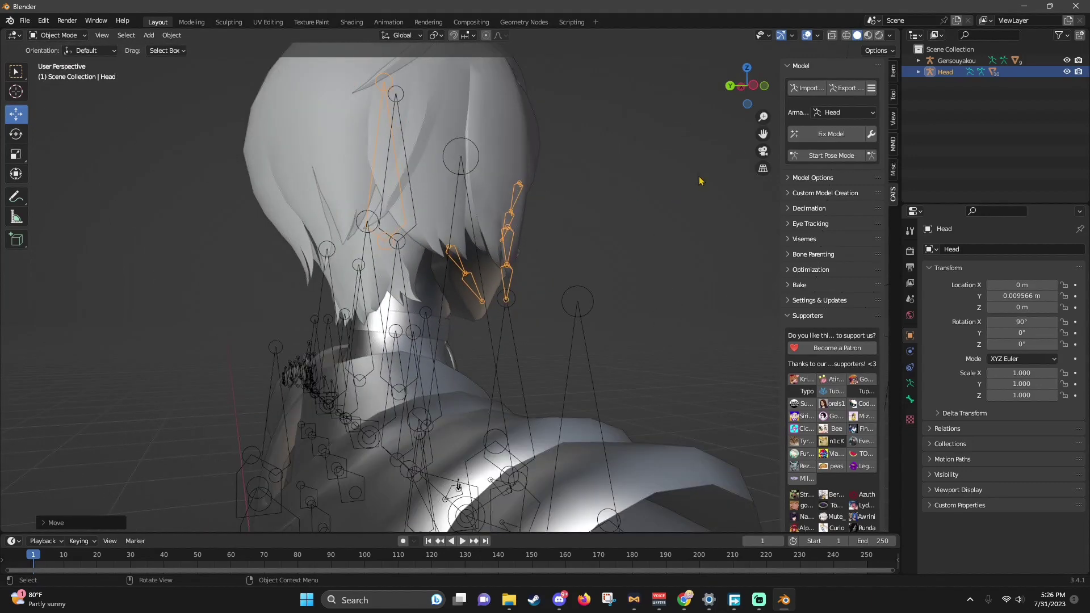
{"action": "left_click", "coordinate": [763, 36]}
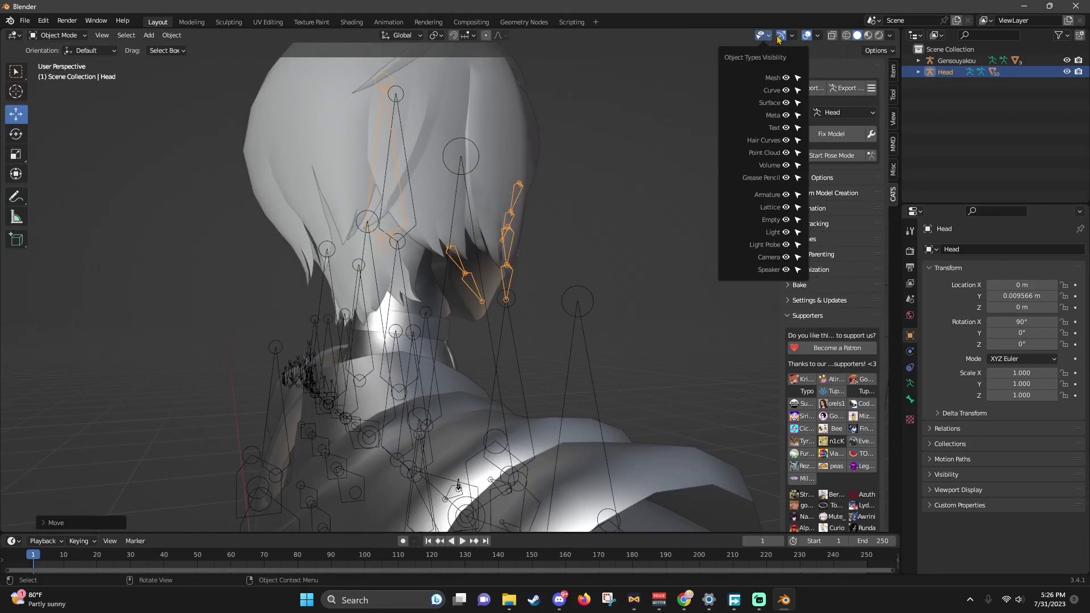
{"action": "scroll", "coordinate": [635, 258], "scroll_direction": "down", "scroll_amount": 10}
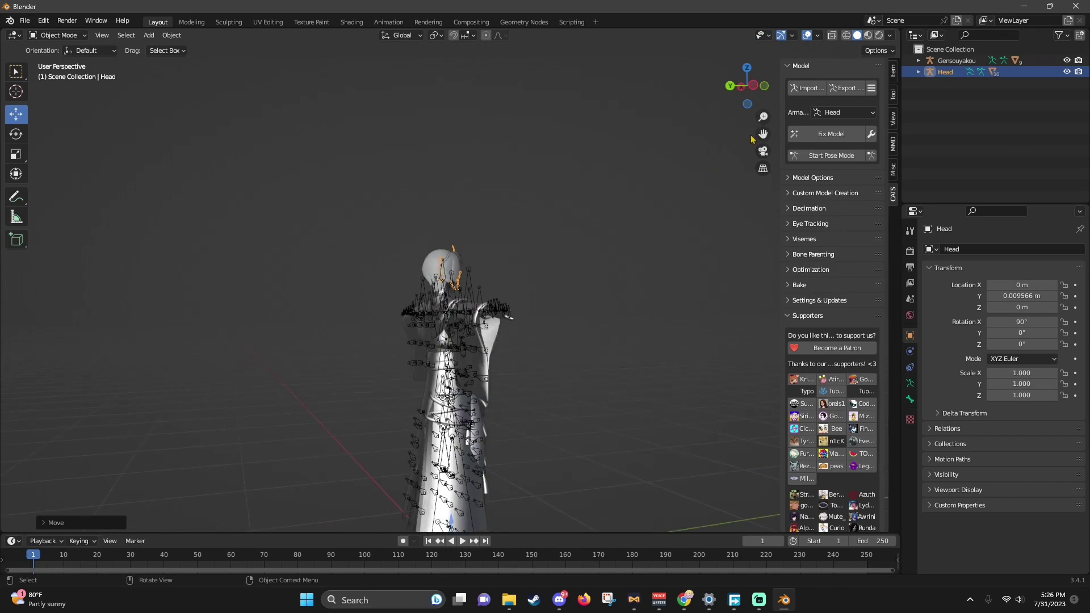
- Select the Gensouyakou and Head armatures together, with Head active, and join them into one armature
{"action": "left_click_drag", "start_coordinate": [763, 134], "coordinate": [749, 96]}
{"action": "left_click", "coordinate": [949, 102]}
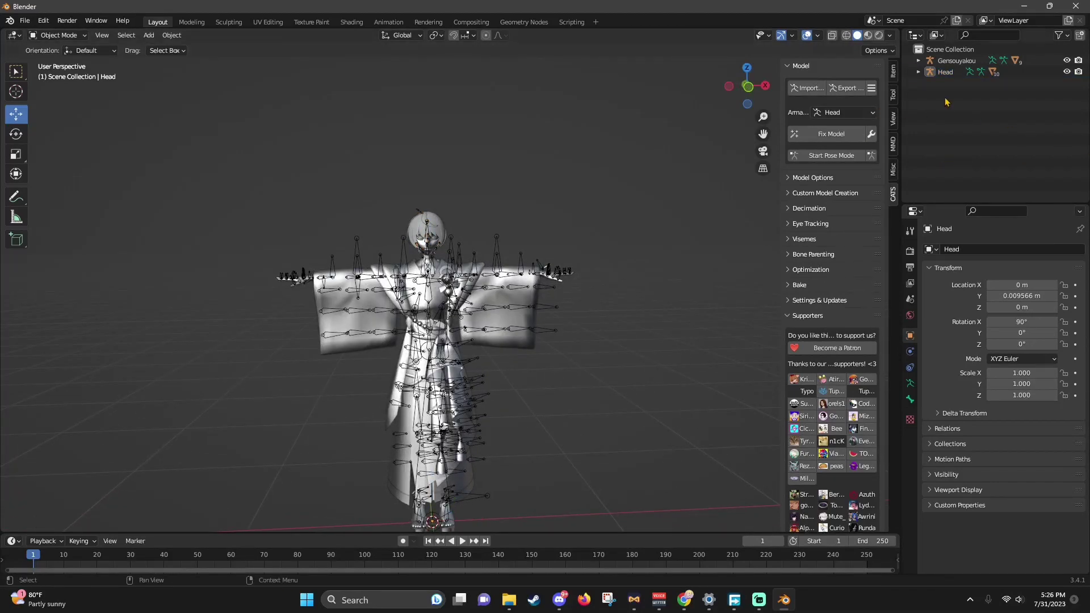
{"action": "left_click_drag", "start_coordinate": [954, 125], "coordinate": [947, 57]}
{"action": "key", "text": "KP_Decimal"}
{"action": "right_click", "coordinate": [525, 170]}
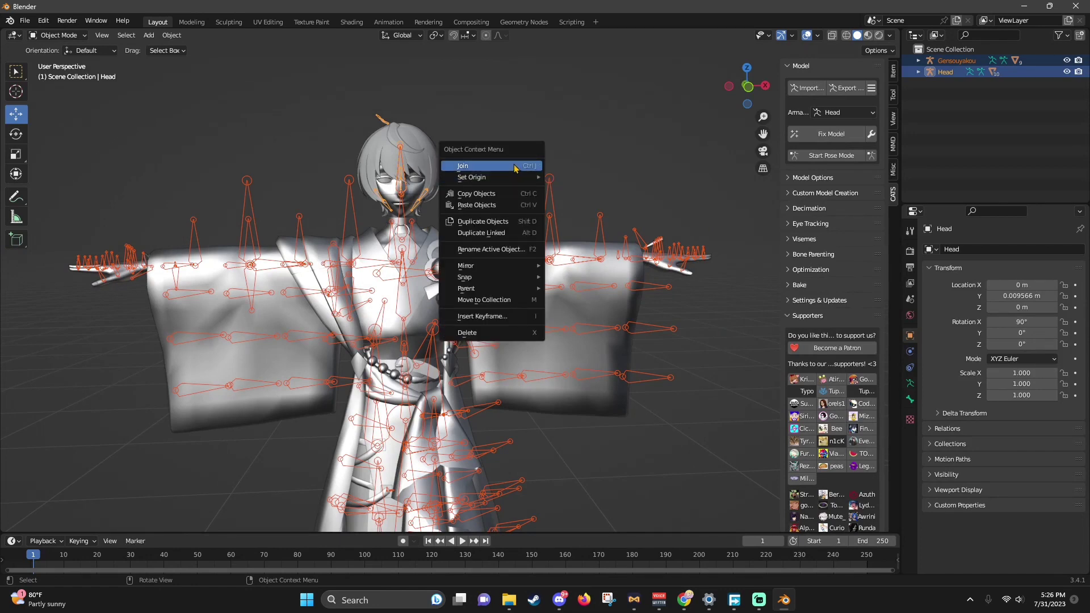
{"action": "left_click", "coordinate": [515, 168]}
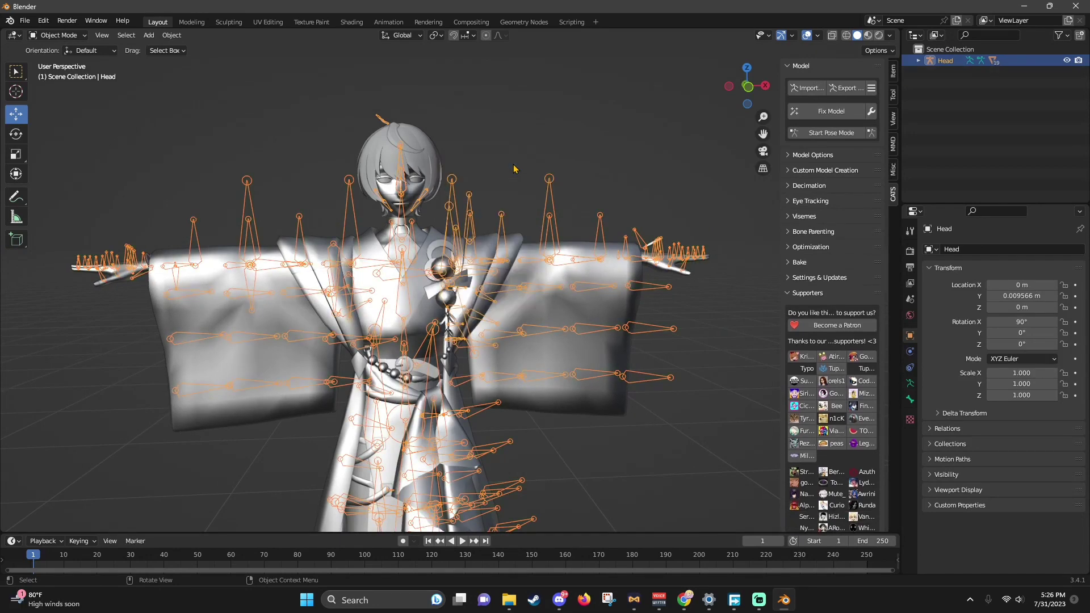
- Reselect the joined Head armature and run the CATS Fix Model operation on it
{"action": "scroll", "coordinate": [698, 260], "scroll_direction": "down", "scroll_amount": 2}
{"action": "scroll", "coordinate": [301, 235], "scroll_direction": "up", "scroll_amount": 5}
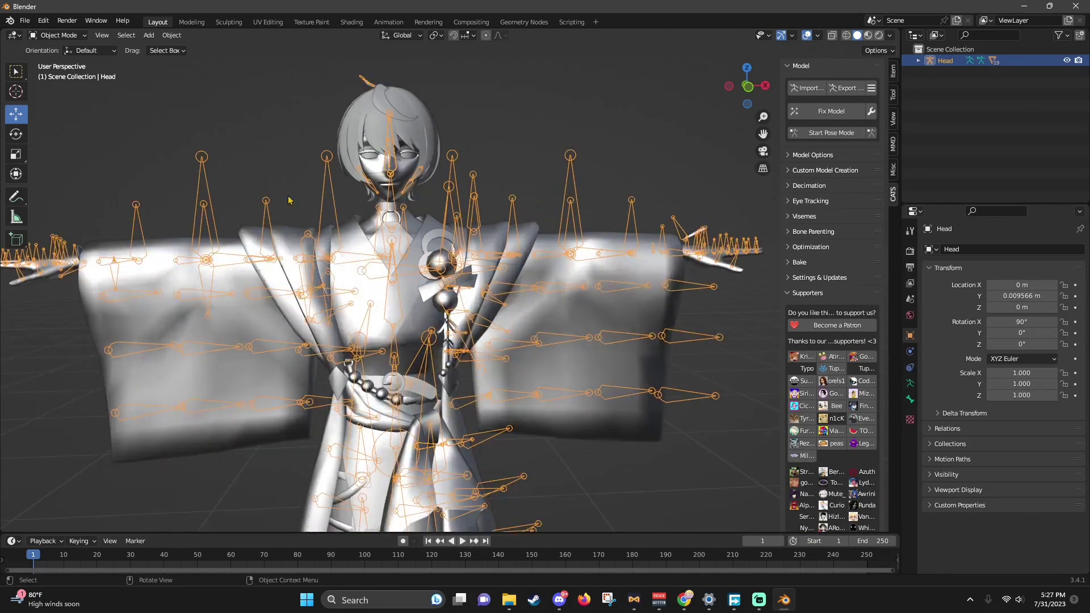
{"action": "scroll", "coordinate": [408, 343], "scroll_direction": "down", "scroll_amount": 4}
{"action": "scroll", "coordinate": [448, 323], "scroll_direction": "up", "scroll_amount": 4}
{"action": "scroll", "coordinate": [405, 294], "scroll_direction": "down", "scroll_amount": 4}
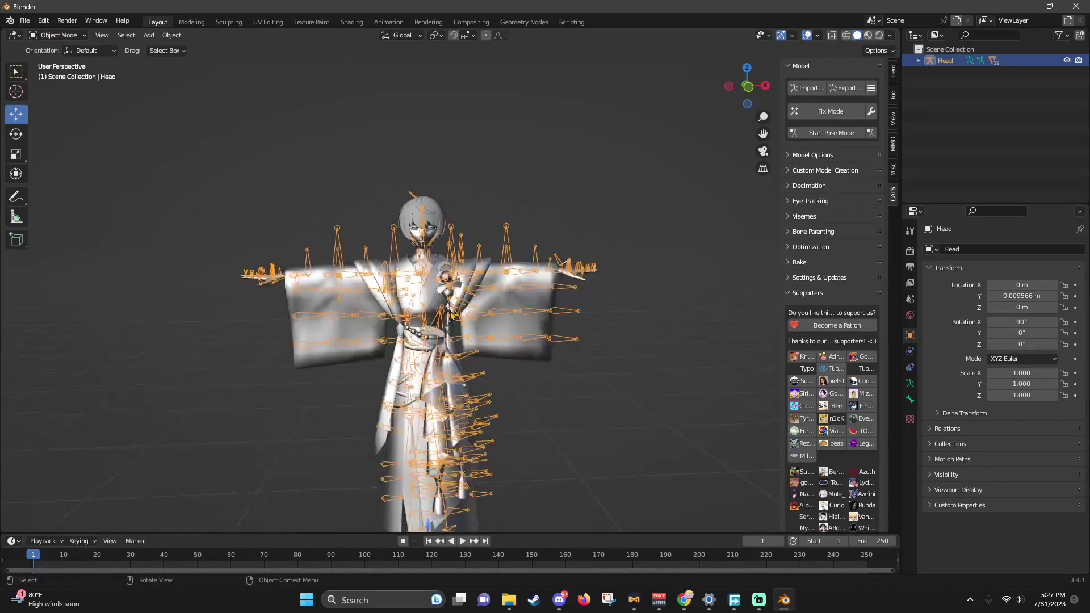
{"action": "scroll", "coordinate": [451, 315], "scroll_direction": "up", "scroll_amount": 4}
{"action": "left_click", "coordinate": [928, 121]}
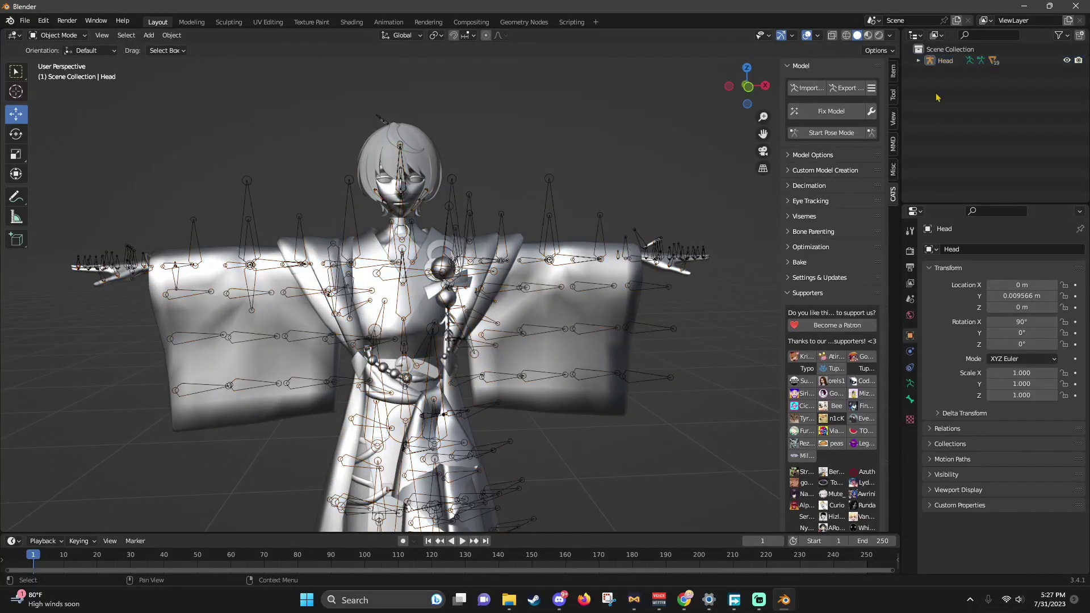
{"action": "left_click", "coordinate": [945, 61]}
{"action": "scroll", "coordinate": [738, 227], "scroll_direction": "down", "scroll_amount": 1}
{"action": "scroll", "coordinate": [738, 227], "scroll_direction": "up", "scroll_amount": 1}
{"action": "scroll", "coordinate": [738, 227], "scroll_direction": "up", "scroll_amount": 3}
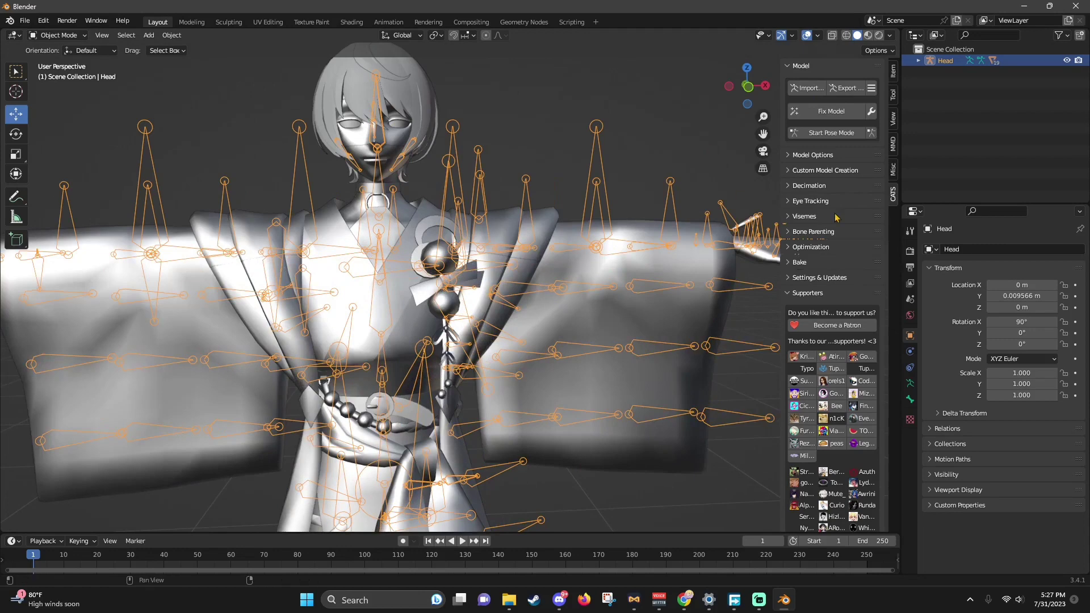
{"action": "left_click", "coordinate": [832, 114]}
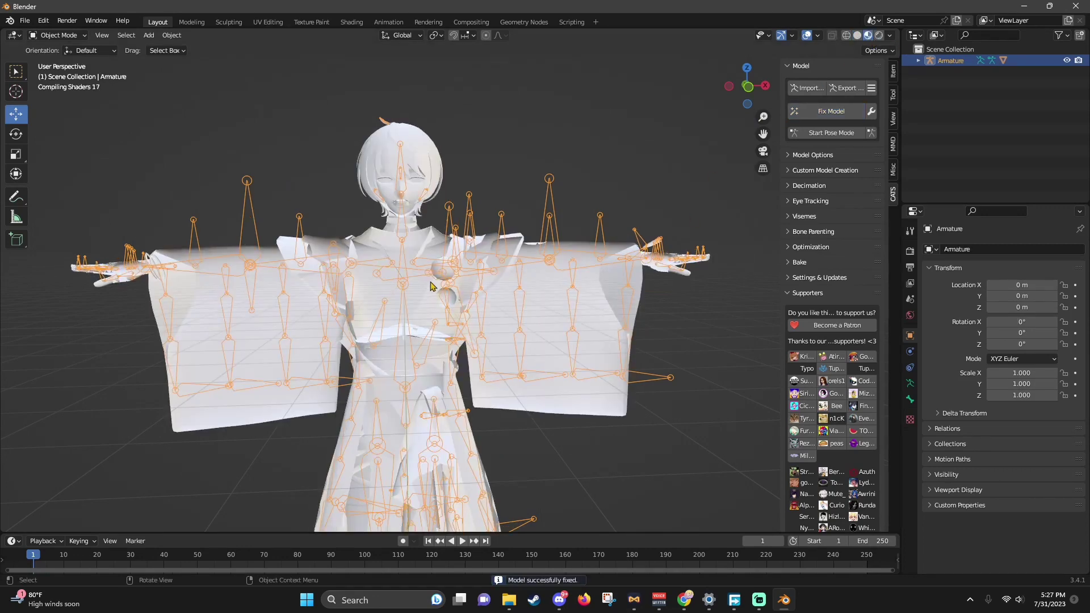
- Switch the viewport shading to Solid and examine the fixed model's outfit, neck and head from the front and the side
{"action": "scroll", "coordinate": [432, 287], "scroll_direction": "down", "scroll_amount": 4}
{"action": "scroll", "coordinate": [431, 287], "scroll_direction": "up", "scroll_amount": 5}
{"action": "scroll", "coordinate": [440, 299], "scroll_direction": "down", "scroll_amount": 2}
{"action": "scroll", "coordinate": [441, 299], "scroll_direction": "up", "scroll_amount": 2}
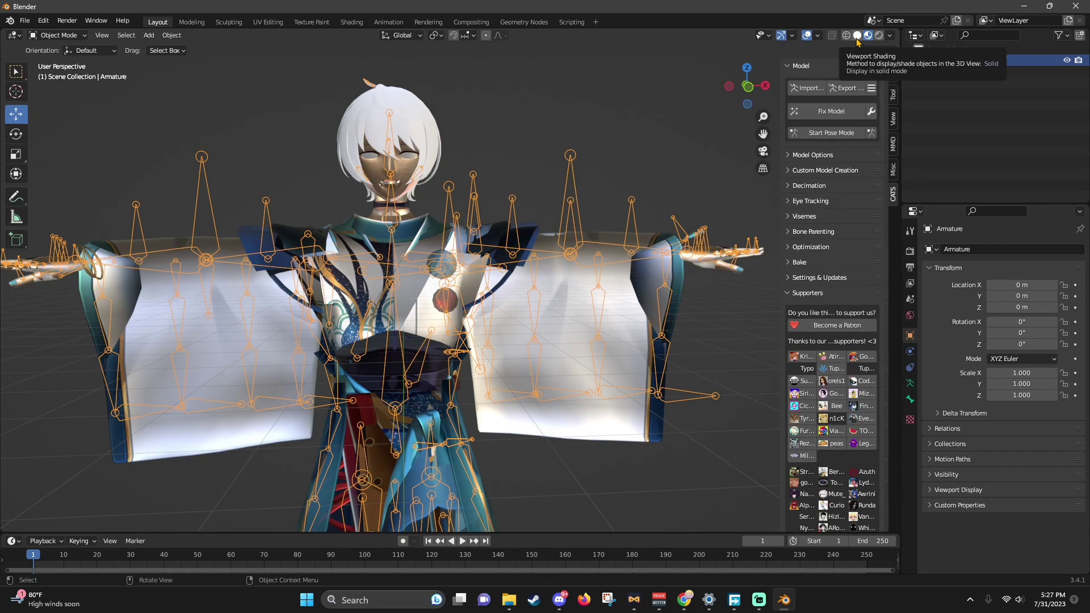
{"action": "scroll", "coordinate": [241, 248], "scroll_direction": "down", "scroll_amount": 7}
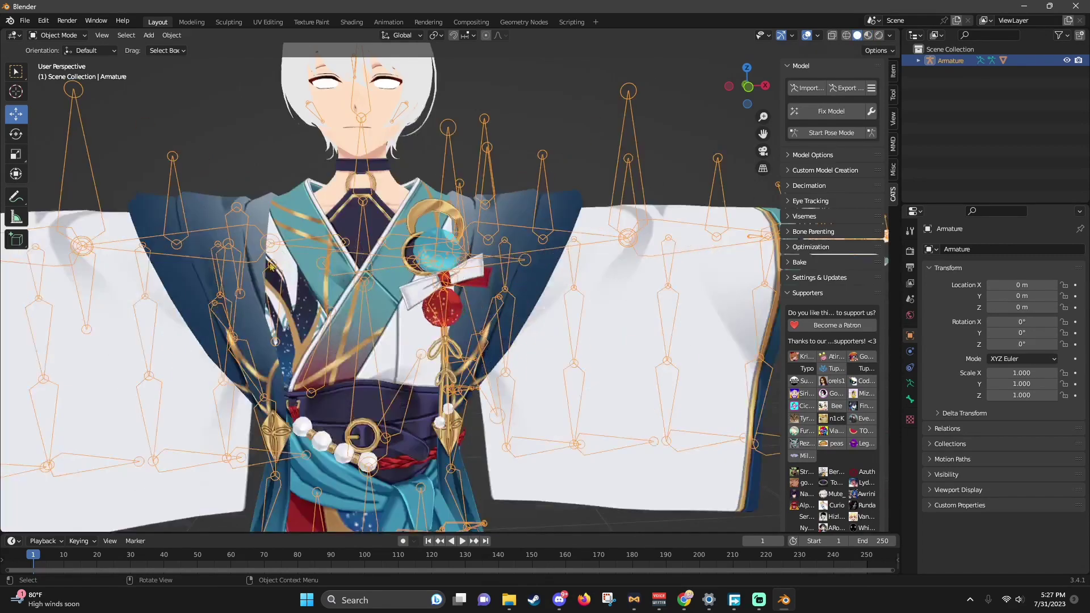
{"action": "scroll", "coordinate": [272, 268], "scroll_direction": "down", "scroll_amount": 7}
{"action": "scroll", "coordinate": [273, 268], "scroll_direction": "up", "scroll_amount": 5}
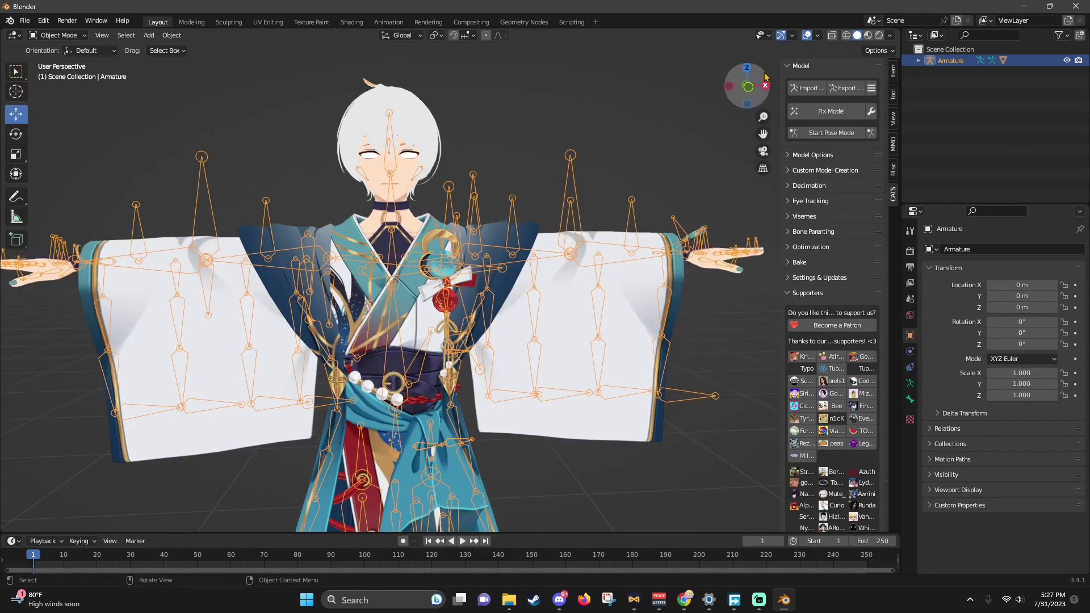
{"action": "left_click_drag", "start_coordinate": [761, 76], "coordinate": [598, 81]}
{"action": "scroll", "coordinate": [448, 287], "scroll_direction": "up", "scroll_amount": 4}
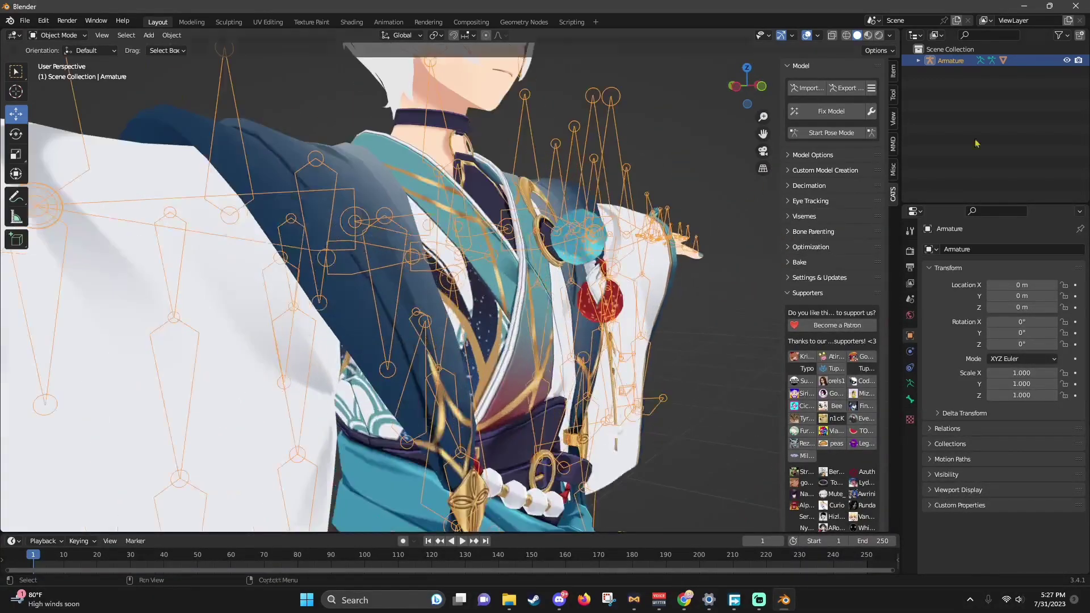
{"action": "left_click_drag", "start_coordinate": [763, 133], "coordinate": [685, 186]}
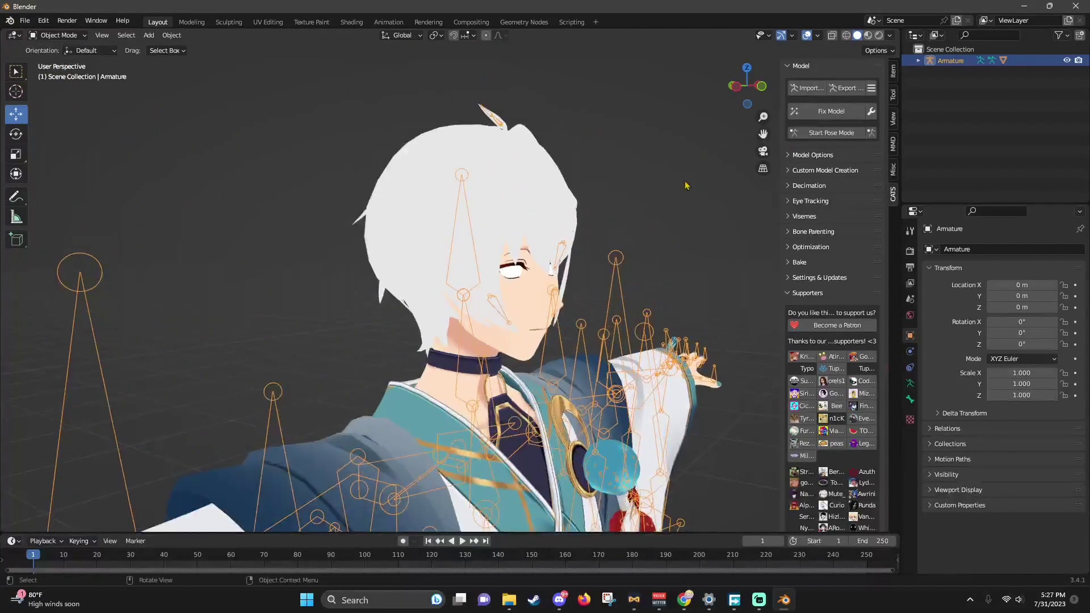
- Create the mouth visemes with AA set to M_Mth_B_A, OH to M_Mth_B_E and CH to M_Mth_B_O
{"action": "left_click", "coordinate": [805, 217]}
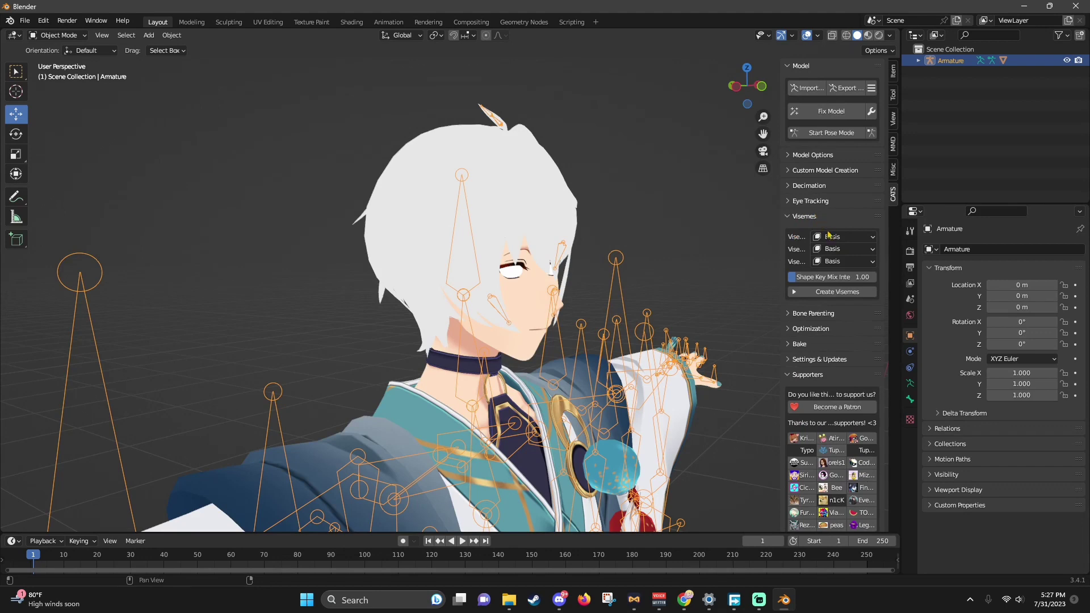
{"action": "left_click", "coordinate": [843, 237]}
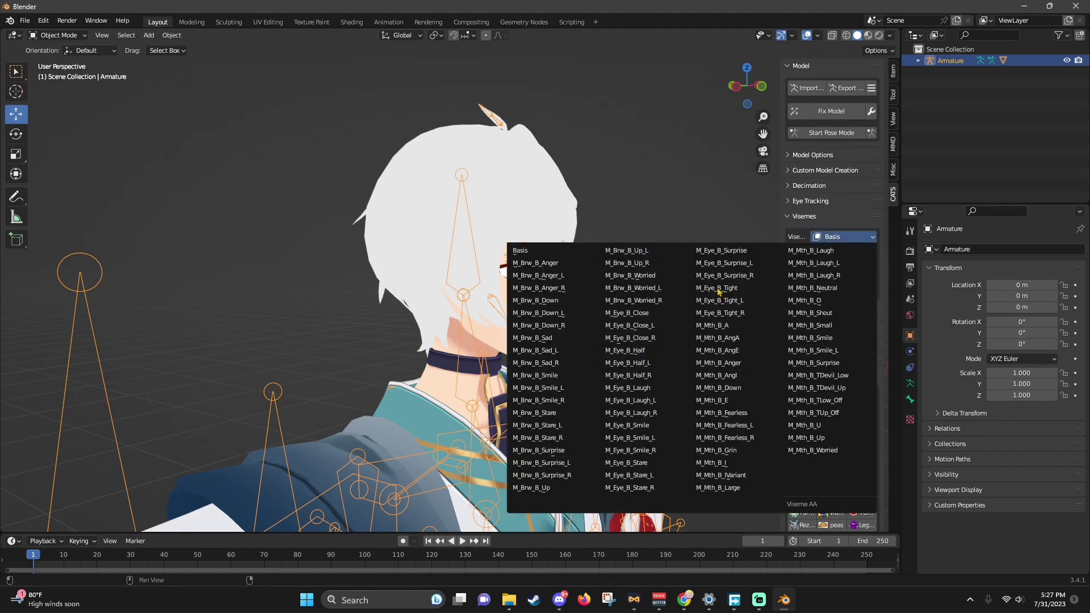
{"action": "left_click", "coordinate": [843, 237]}
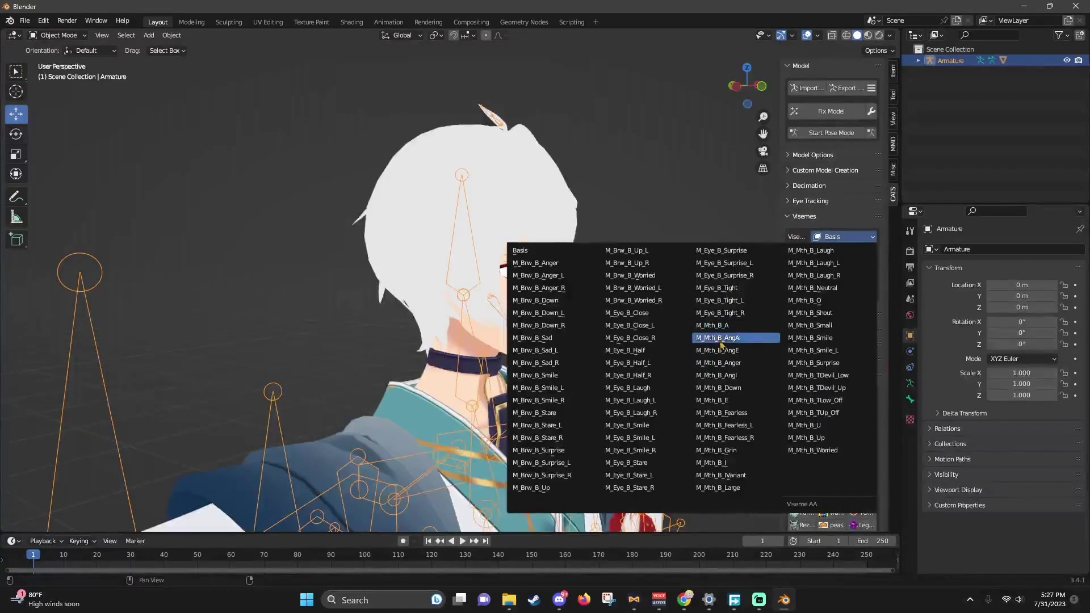
{"action": "left_click", "coordinate": [734, 326]}
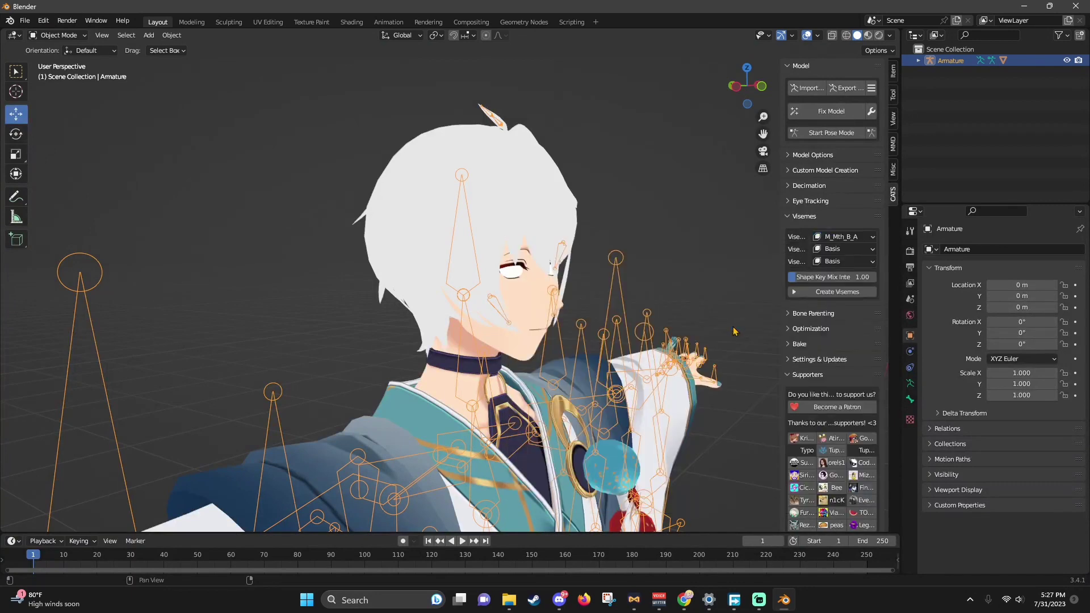
{"action": "left_click", "coordinate": [853, 251]}
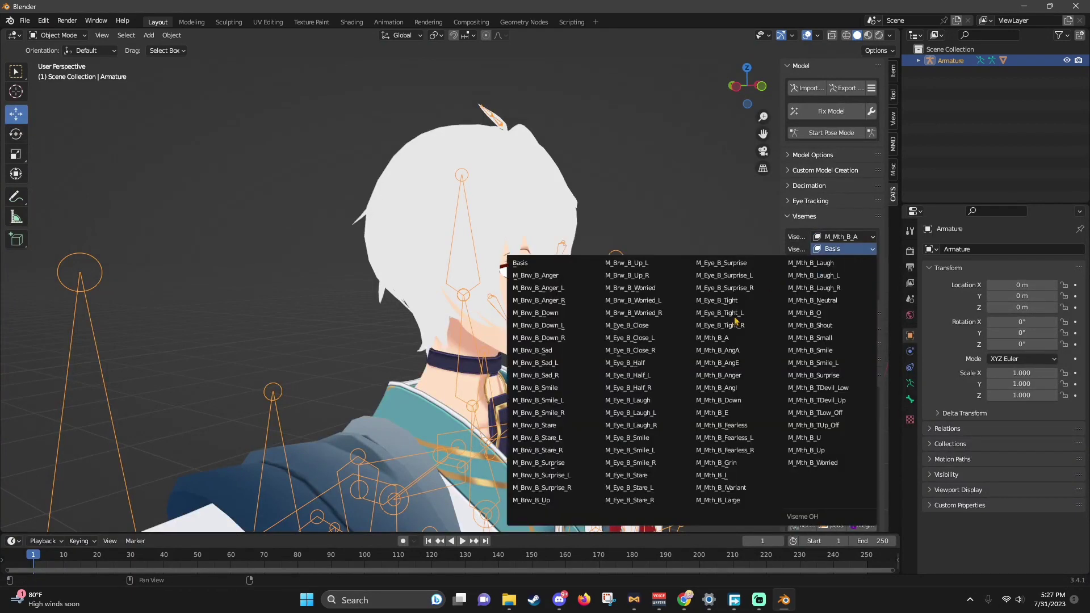
{"action": "left_click", "coordinate": [719, 414]}
{"action": "left_click", "coordinate": [835, 262]}
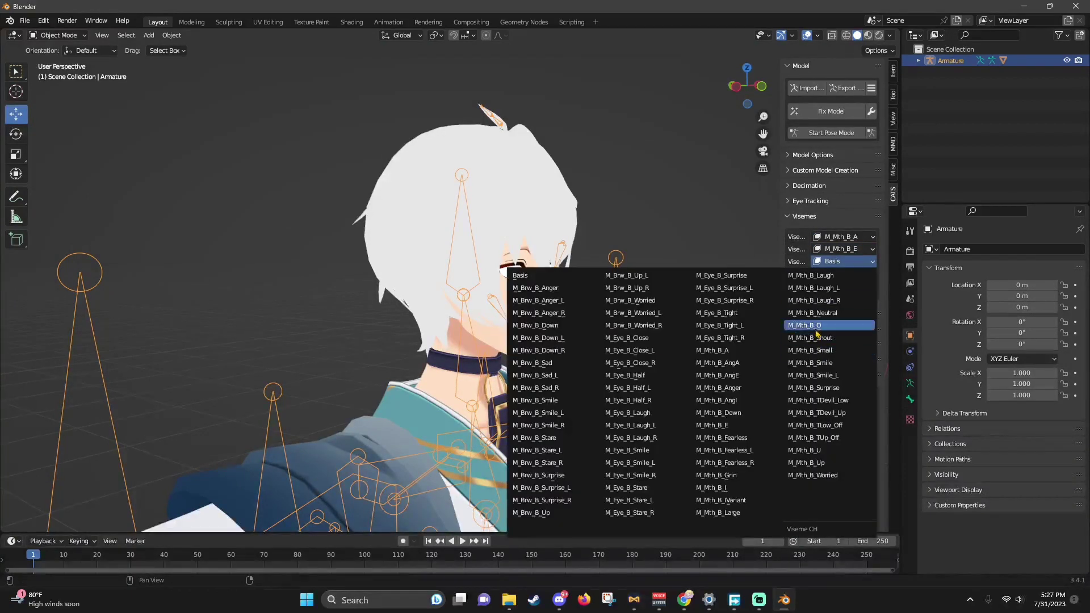
{"action": "left_click", "coordinate": [816, 327]}
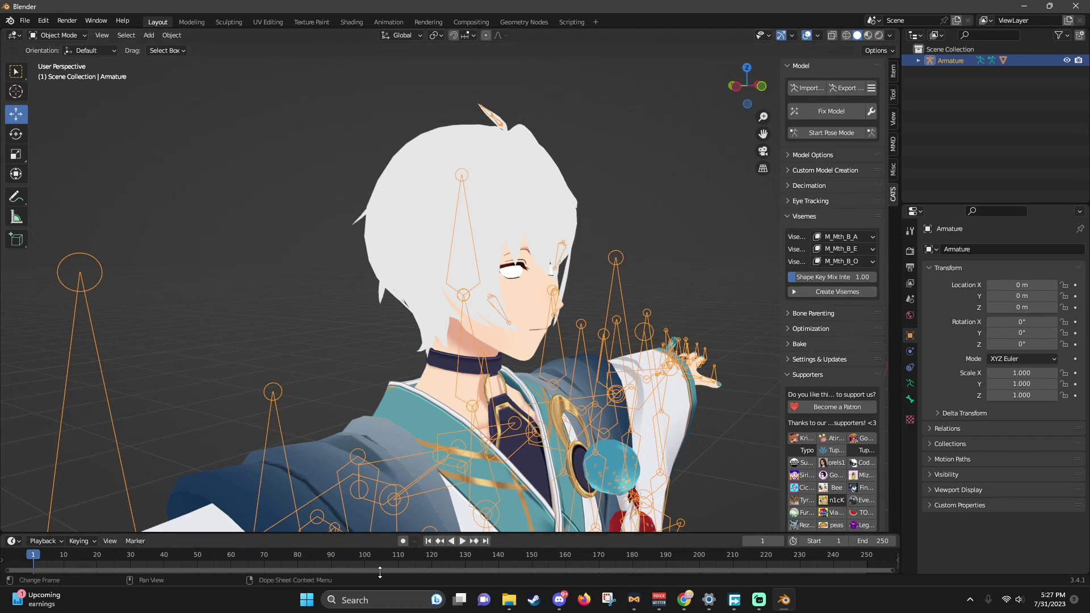
{"action": "left_click", "coordinate": [829, 292]}
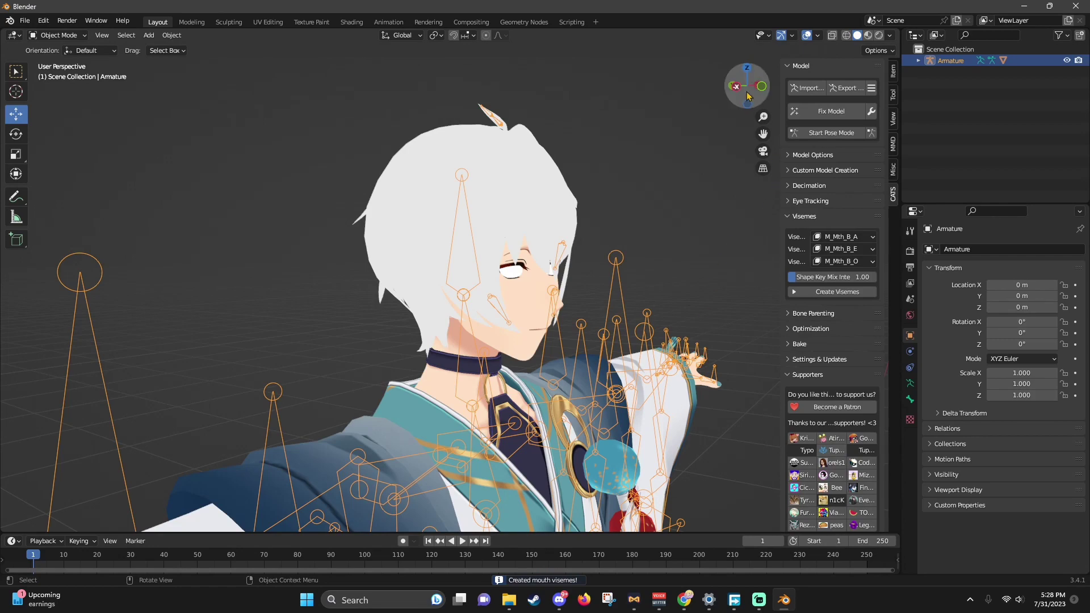
- Collapse the viseme settings and examine the combined model's face, full body and side profile
{"action": "left_click_drag", "start_coordinate": [747, 97], "coordinate": [534, 176]}
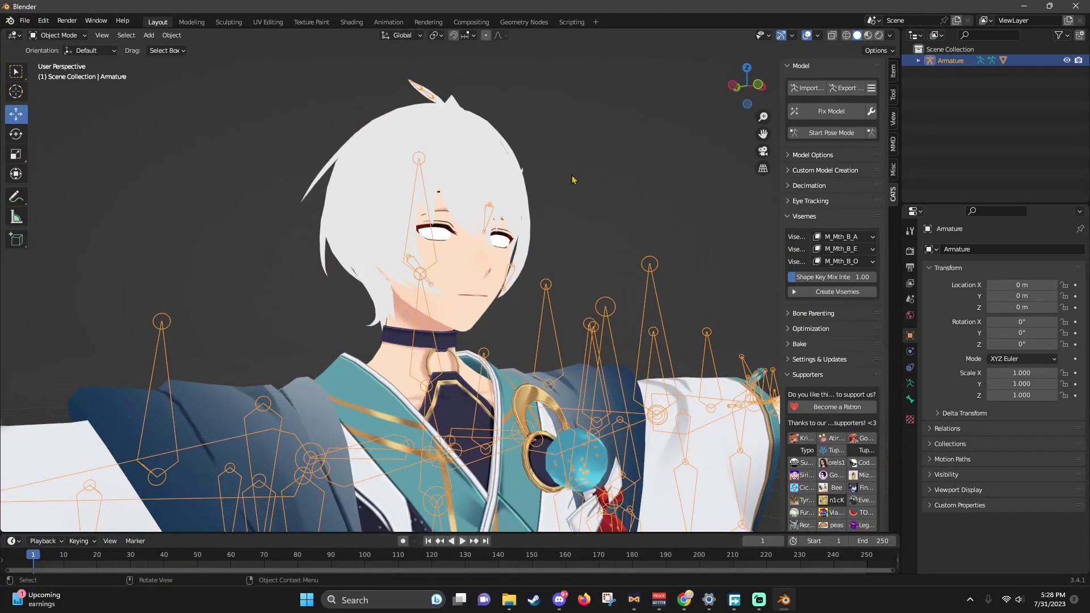
{"action": "scroll", "coordinate": [534, 175], "scroll_direction": "down", "scroll_amount": 3}
{"action": "left_click", "coordinate": [827, 218]}
{"action": "left_click", "coordinate": [827, 218]}
{"action": "left_click", "coordinate": [827, 216]}
{"action": "left_click", "coordinate": [824, 186]}
{"action": "left_click", "coordinate": [823, 186]}
{"action": "scroll", "coordinate": [547, 238], "scroll_direction": "down", "scroll_amount": 3}
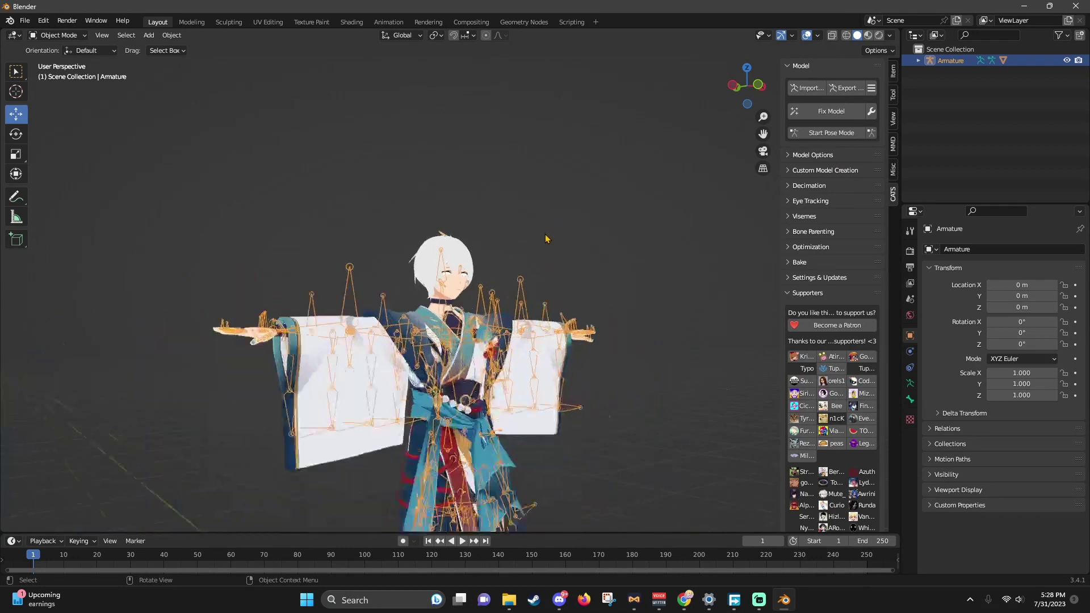
{"action": "scroll", "coordinate": [546, 239], "scroll_direction": "up", "scroll_amount": 5}
{"action": "middle_click_drag", "start_coordinate": [556, 243], "coordinate": [564, 241]}
- Put the Armature into Edit Mode and expand its bone hierarchy through Hips, Spine, Chest and Neck to the Head bone's children
{"action": "left_click", "coordinate": [57, 35]}
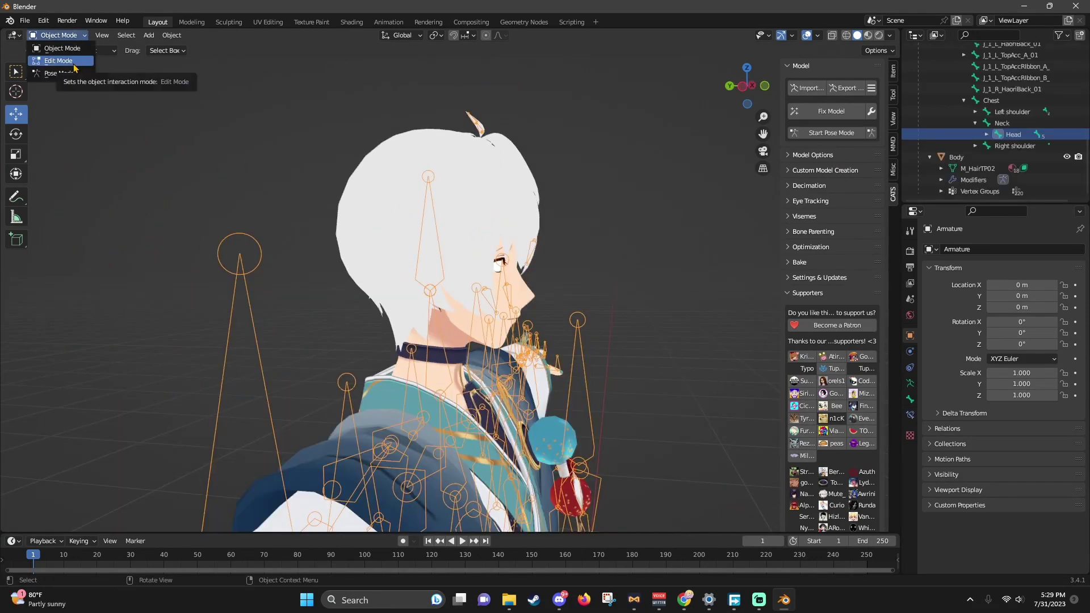
{"action": "left_click", "coordinate": [59, 61]}
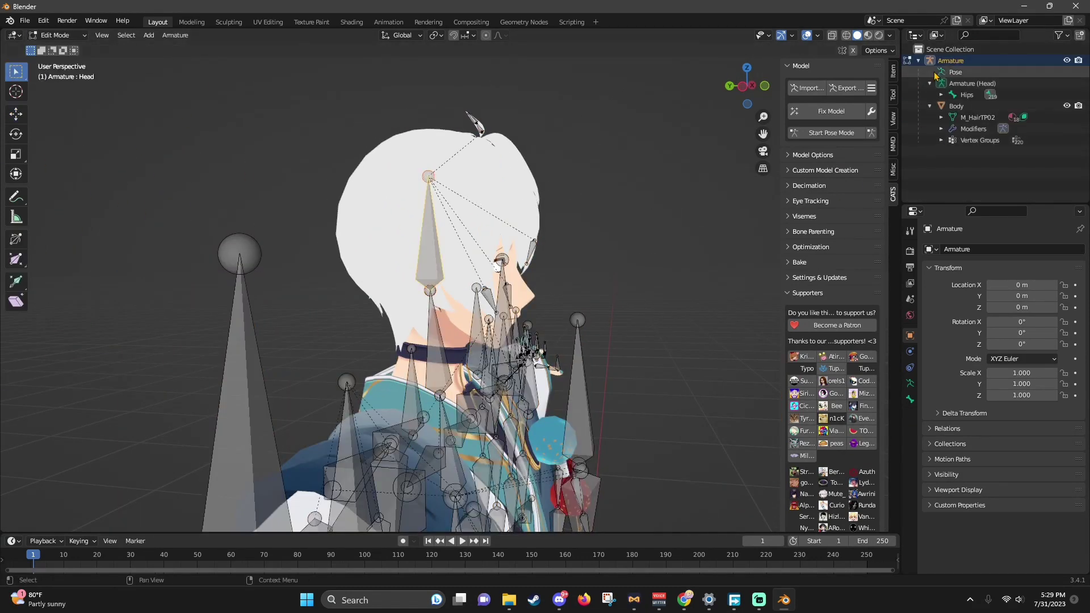
{"action": "left_click", "coordinate": [940, 117]}
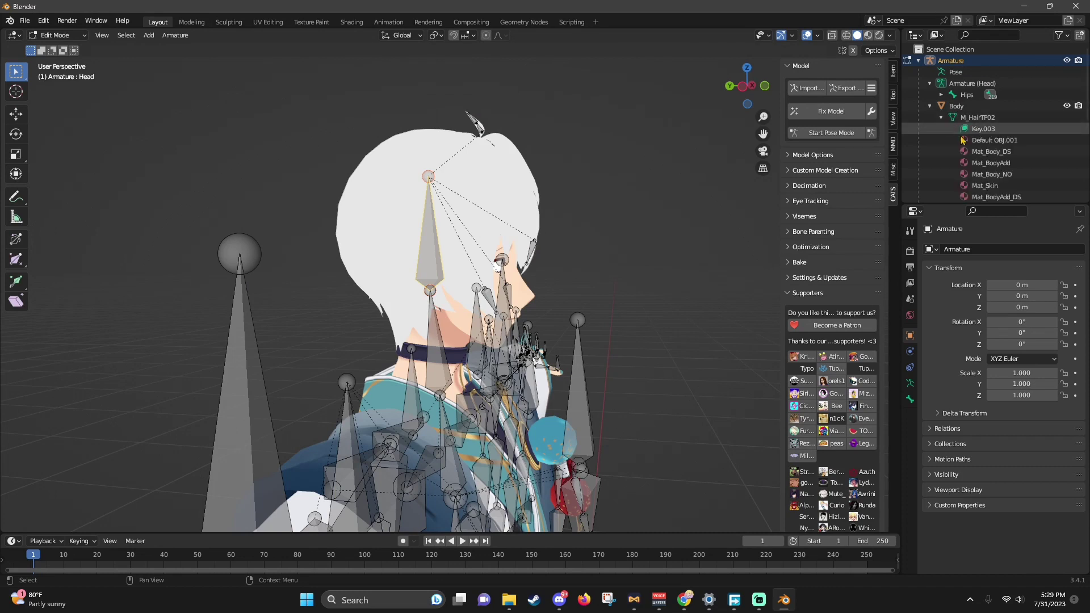
{"action": "left_click", "coordinate": [940, 118]}
{"action": "left_click", "coordinate": [937, 95]}
{"action": "left_click", "coordinate": [940, 95]}
{"action": "scroll", "coordinate": [967, 129], "scroll_direction": "down", "scroll_amount": 3}
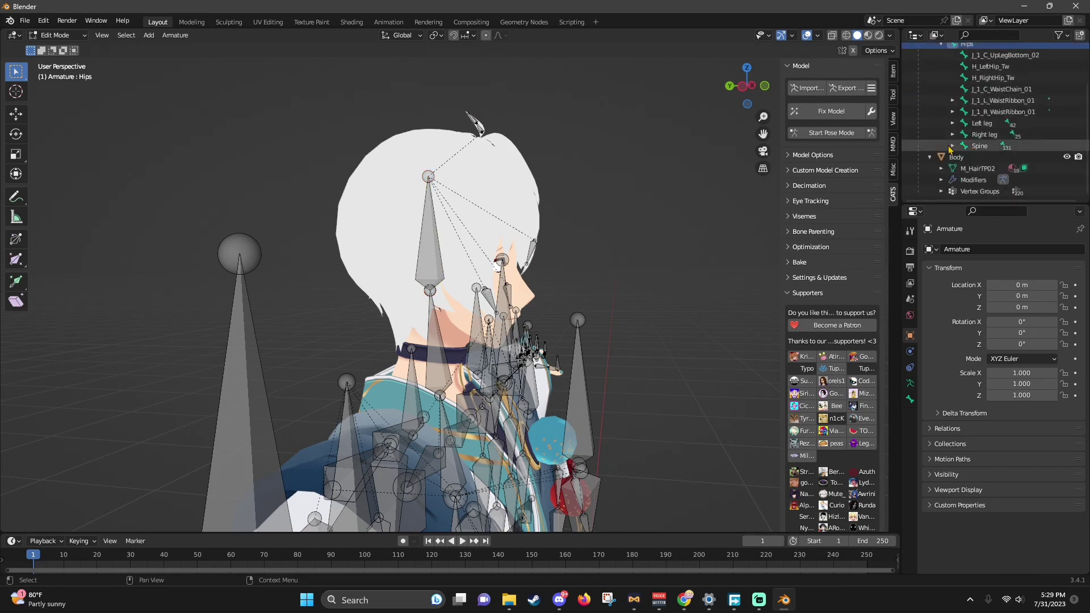
{"action": "left_click", "coordinate": [953, 147]}
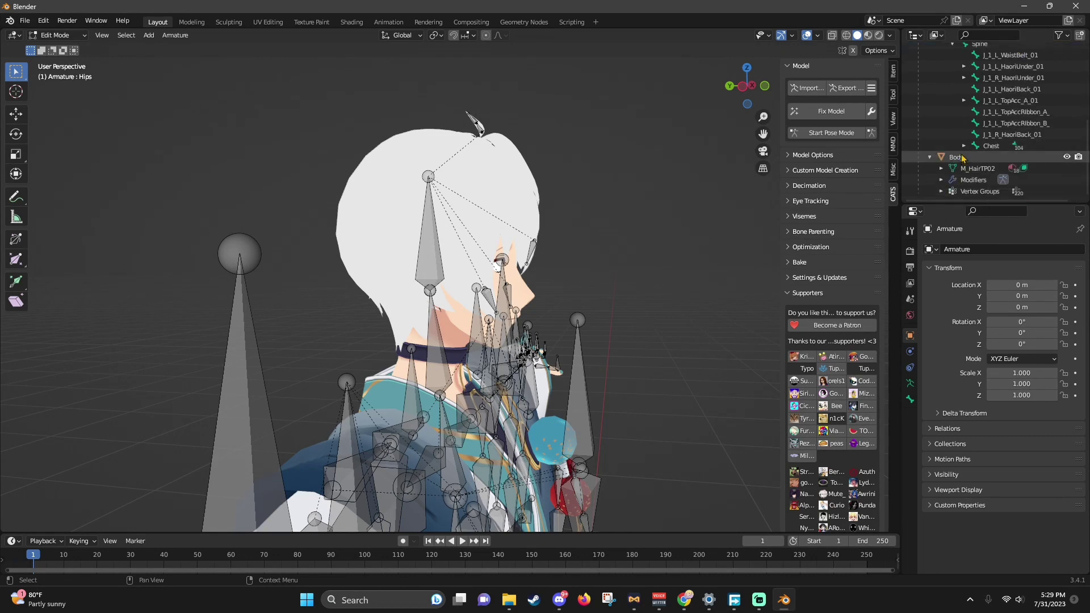
{"action": "left_click", "coordinate": [964, 146]}
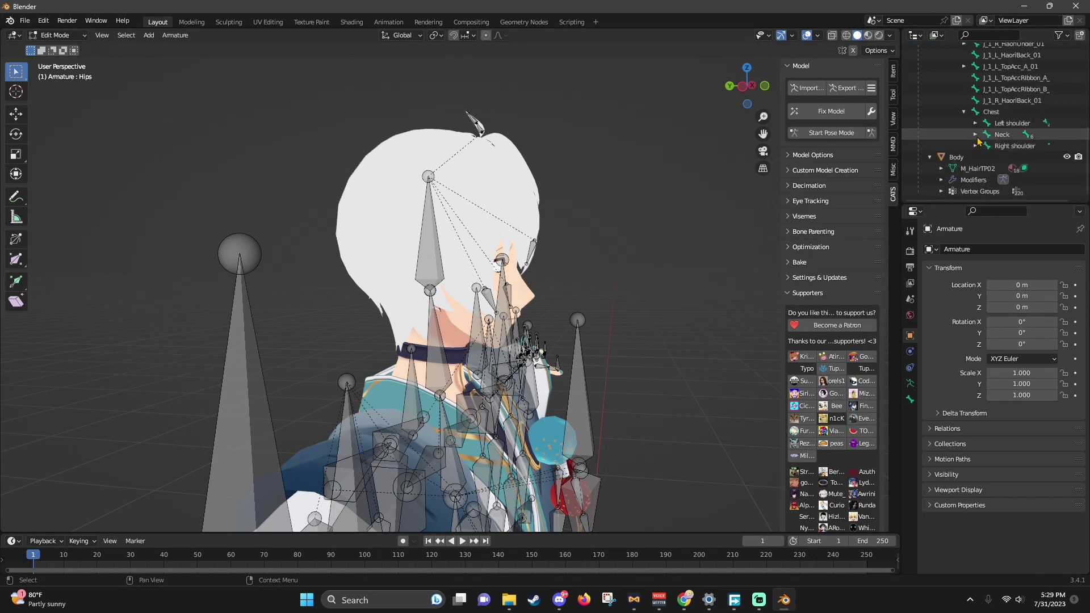
{"action": "left_click", "coordinate": [976, 134]}
{"action": "left_click", "coordinate": [987, 135]}
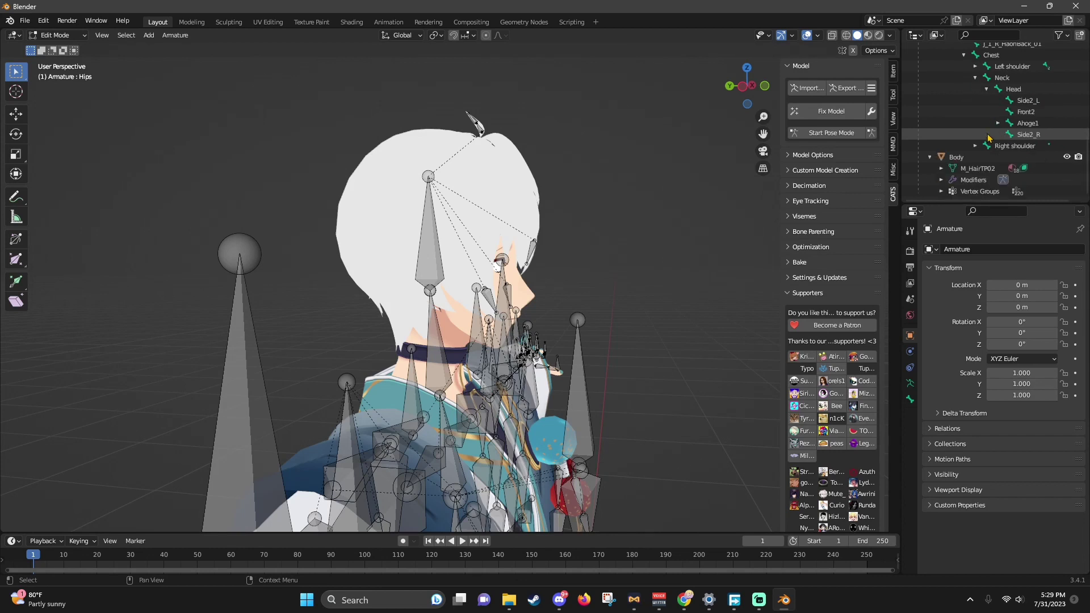
- Extrude a child bone from the tip of the Head bone, constrained to the global Z axis with no offset
{"action": "left_click", "coordinate": [1011, 89]}
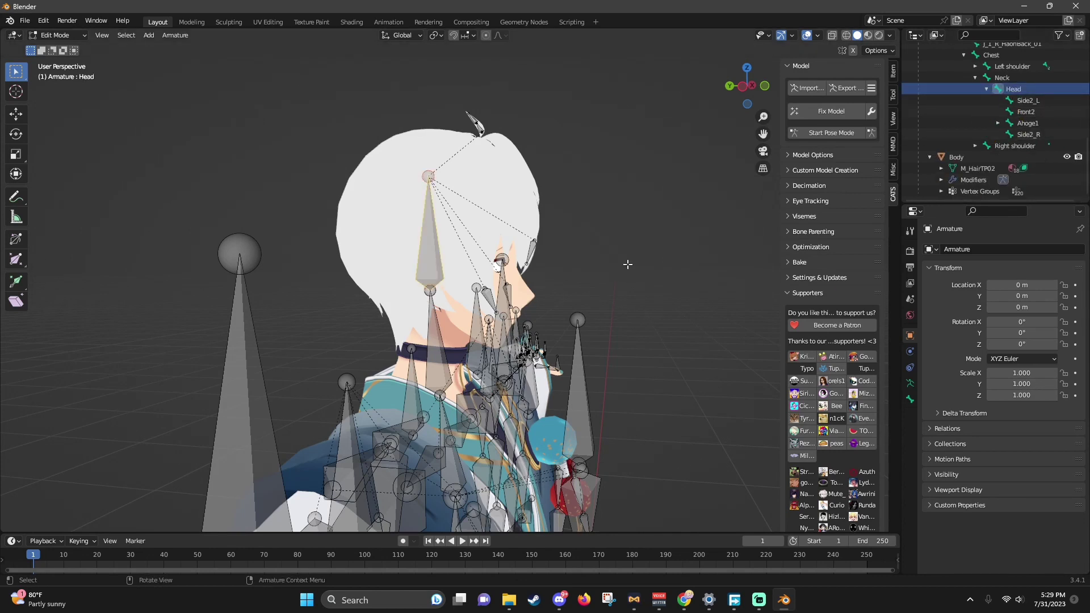
{"action": "key", "text": "shift+d"}
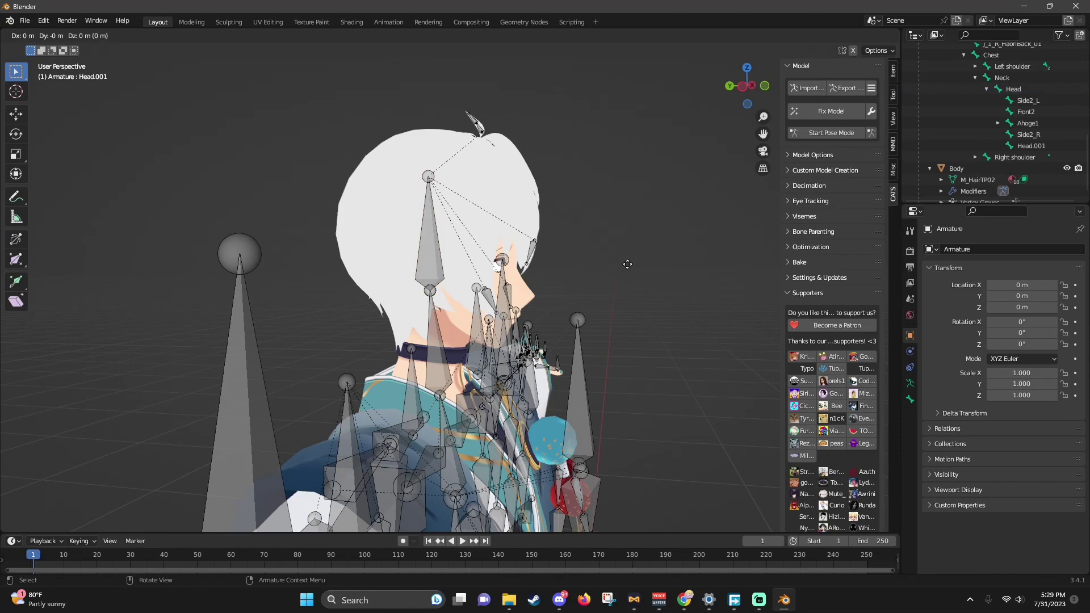
{"action": "key", "text": "z"}
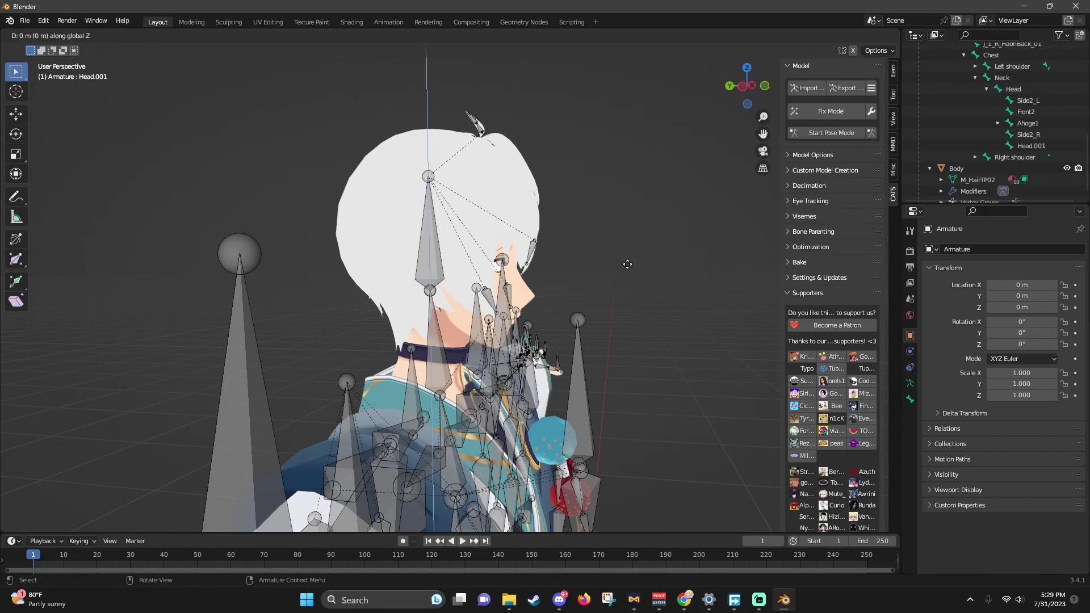
{"action": "left_click", "coordinate": [627, 264]}
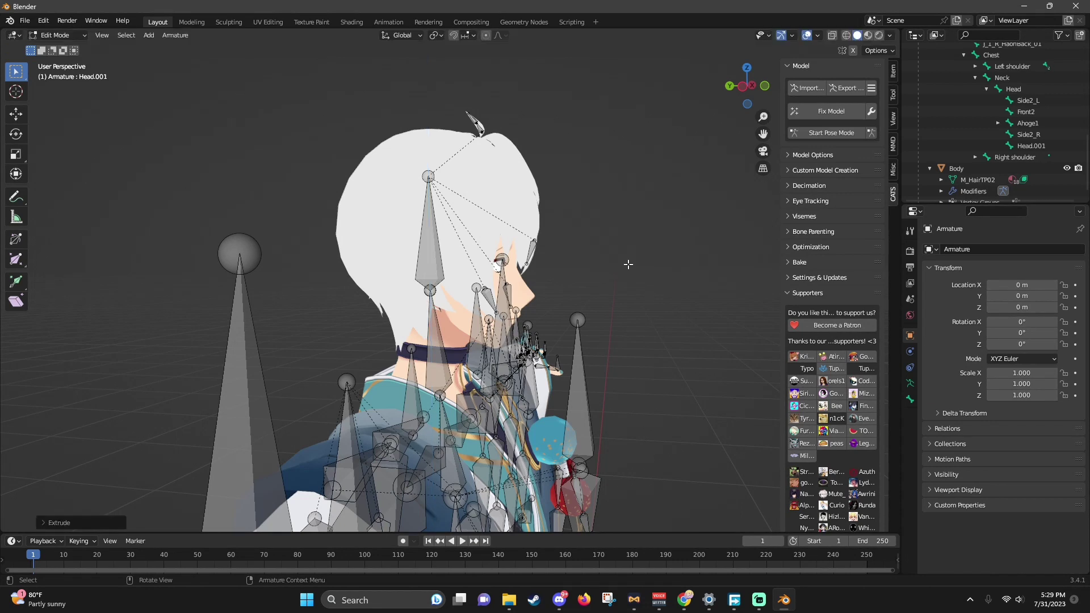
- Try to parent the Head.001, Side2_R, Ahoge1 and Front2 bones to Side2_L, and undo the parenting
{"action": "left_click", "coordinate": [1030, 146]}
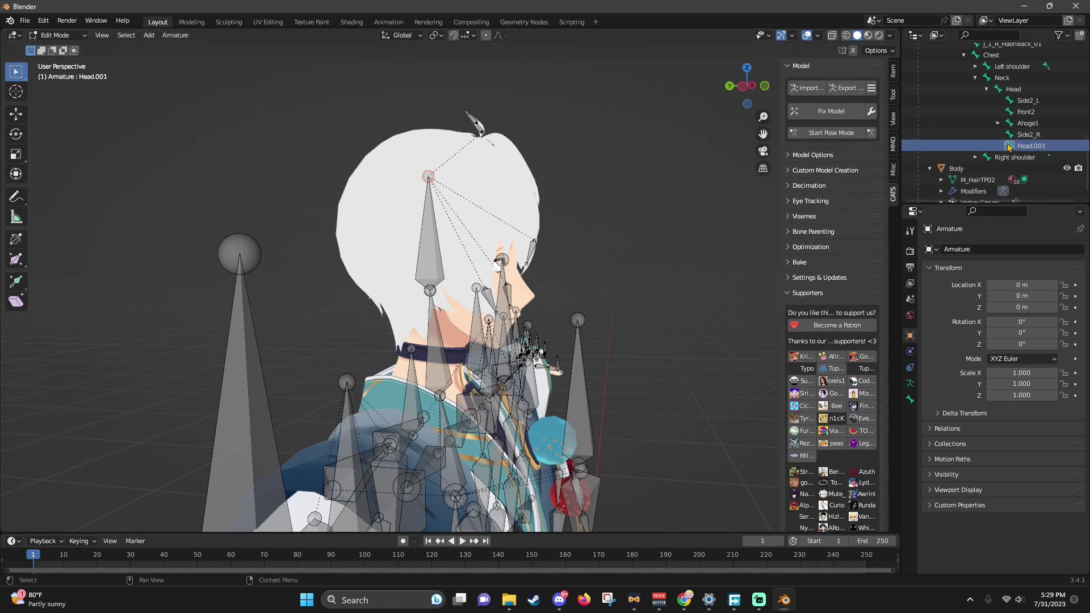
{"action": "left_click", "coordinate": [1025, 136], "text": "ctrl"}
{"action": "left_click", "coordinate": [1031, 124], "text": "ctrl"}
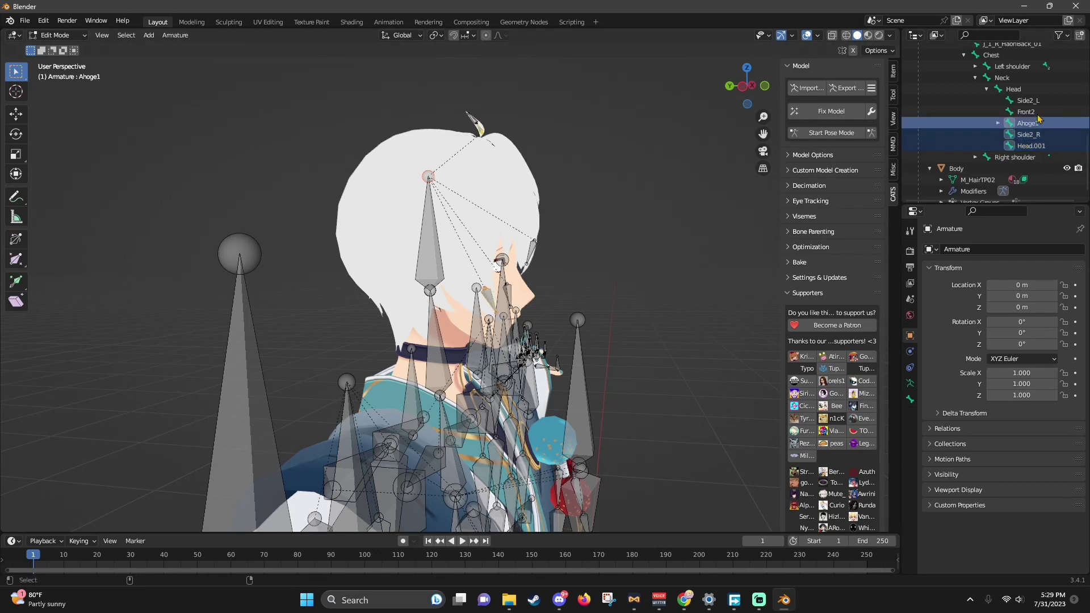
{"action": "left_click", "coordinate": [1032, 114], "text": "ctrl"}
{"action": "left_click", "coordinate": [1028, 103], "text": "ctrl"}
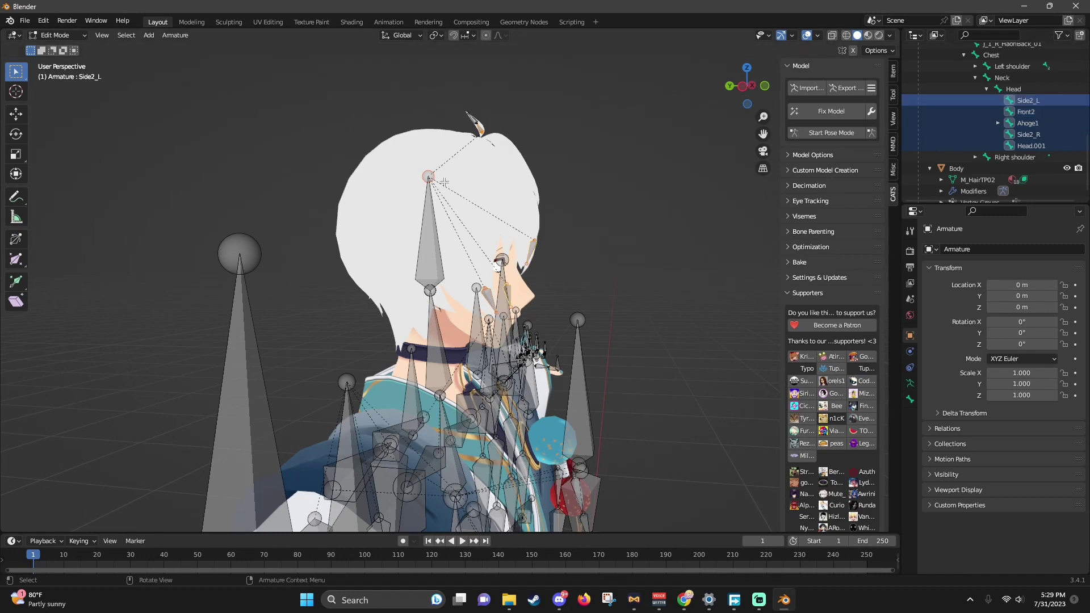
{"action": "right_click", "coordinate": [593, 215]}
{"action": "mouse_move", "coordinate": [574, 334]}
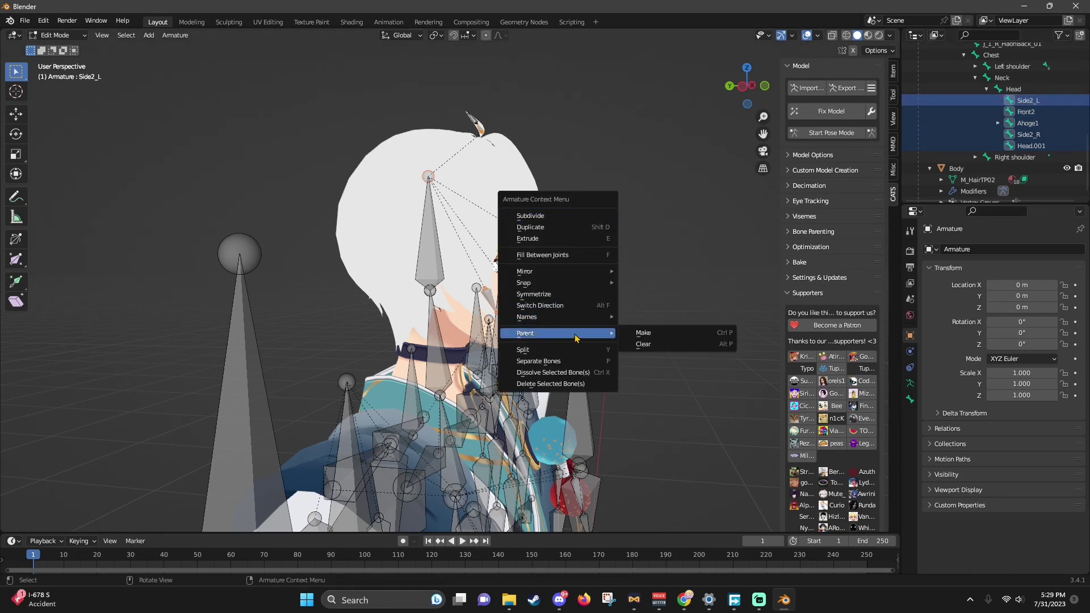
{"action": "left_click", "coordinate": [654, 334]}
{"action": "left_click", "coordinate": [624, 334]}
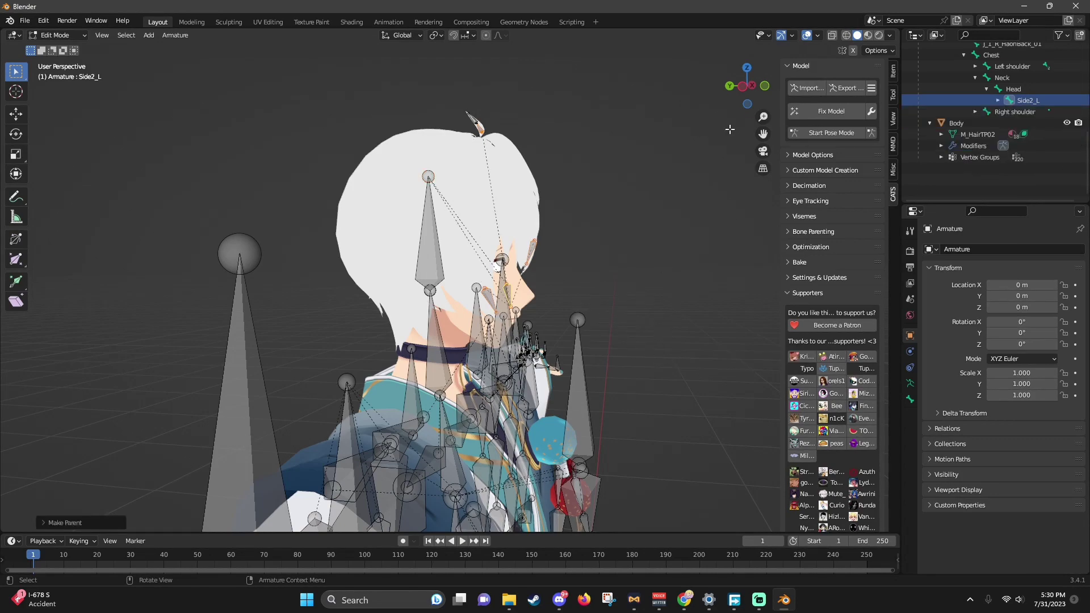
{"action": "left_click_drag", "start_coordinate": [746, 86], "coordinate": [715, 87]}
{"action": "key", "text": "ctrl+z"}
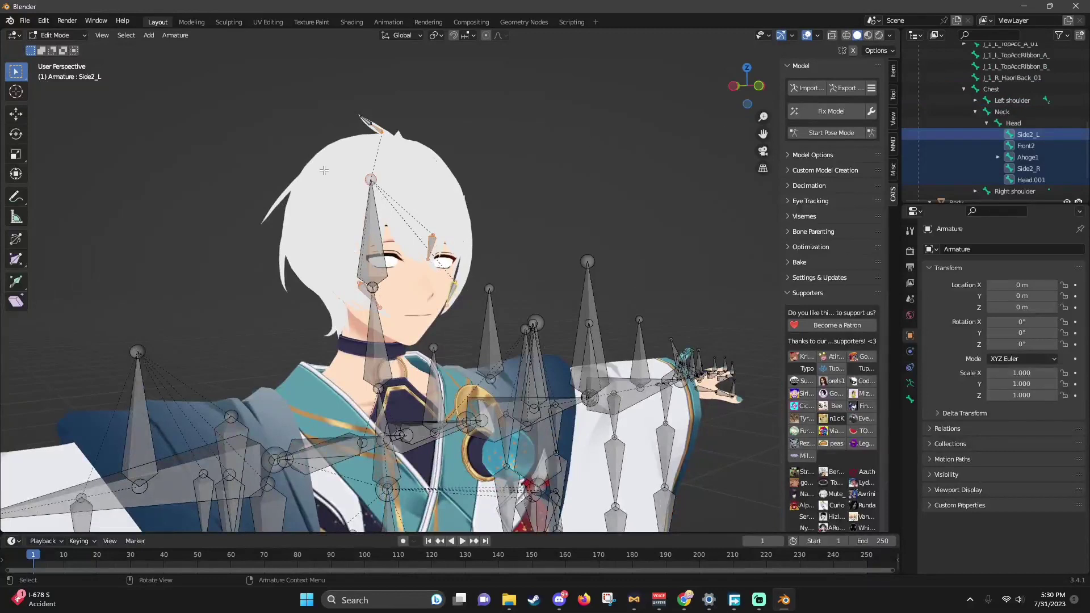
- Parent the Side2_R, Ahoge1, Front2 and Side2_L bones to Head.001 using Keep Offset
{"action": "left_click", "coordinate": [1030, 169]}
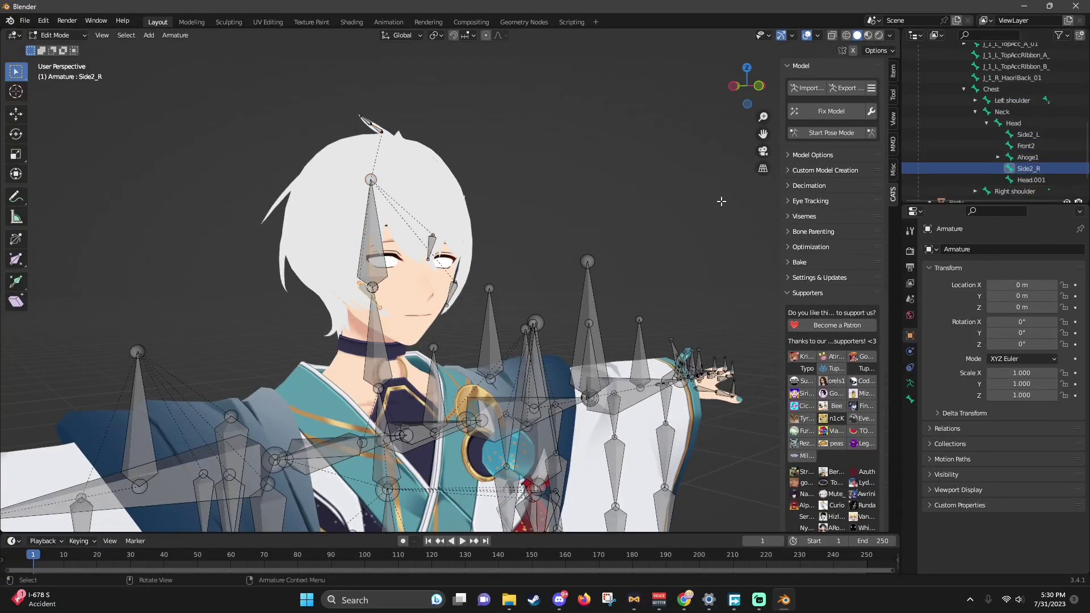
{"action": "left_click", "coordinate": [1026, 157], "text": "ctrl"}
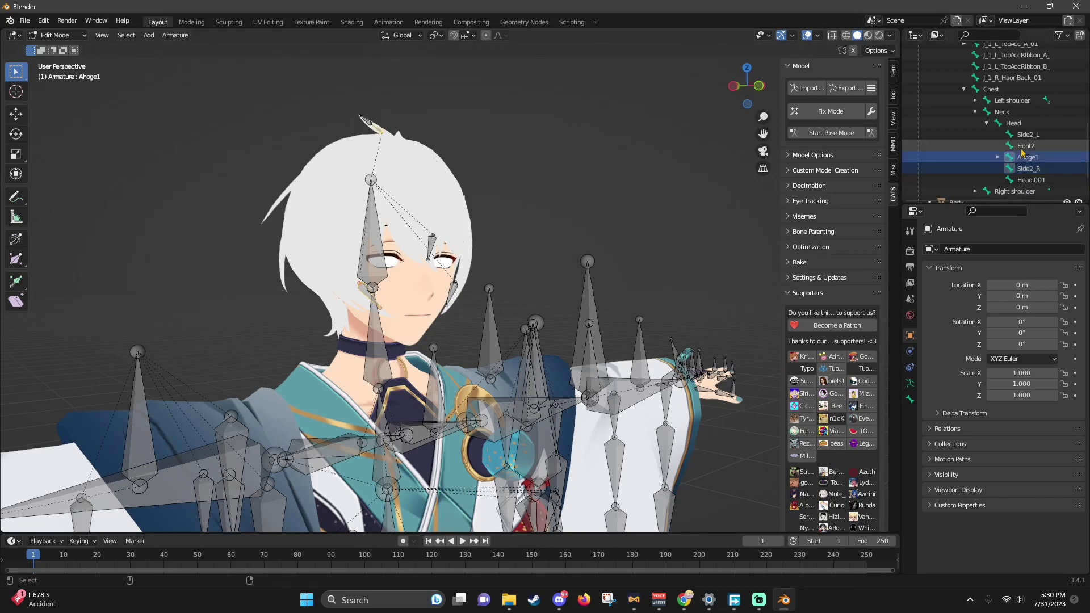
{"action": "left_click", "coordinate": [1025, 146], "text": "ctrl"}
{"action": "left_click", "coordinate": [1026, 134], "text": "ctrl"}
{"action": "left_click", "coordinate": [1030, 180], "text": "ctrl"}
{"action": "right_click", "coordinate": [559, 207]}
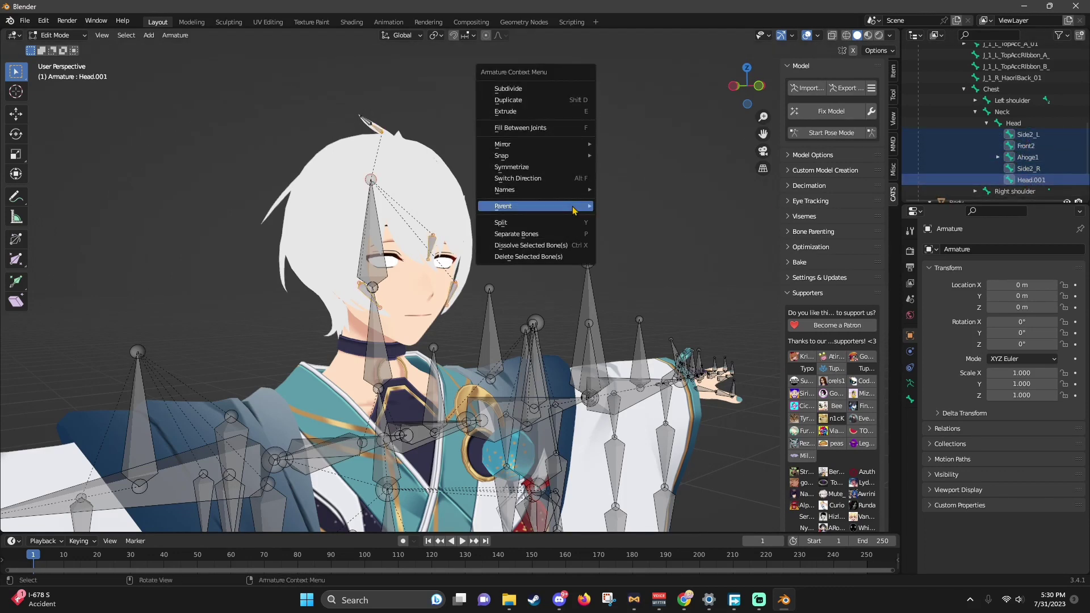
{"action": "mouse_move", "coordinate": [561, 207]}
{"action": "left_click", "coordinate": [632, 206]}
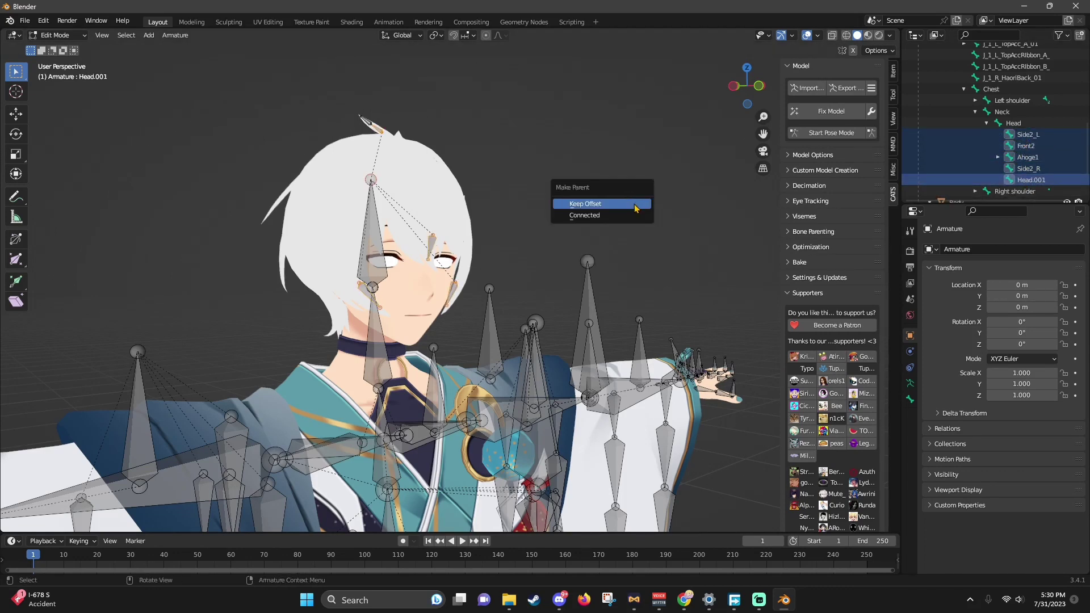
{"action": "left_click", "coordinate": [605, 204]}
{"action": "left_click_drag", "start_coordinate": [740, 99], "coordinate": [667, 105]}
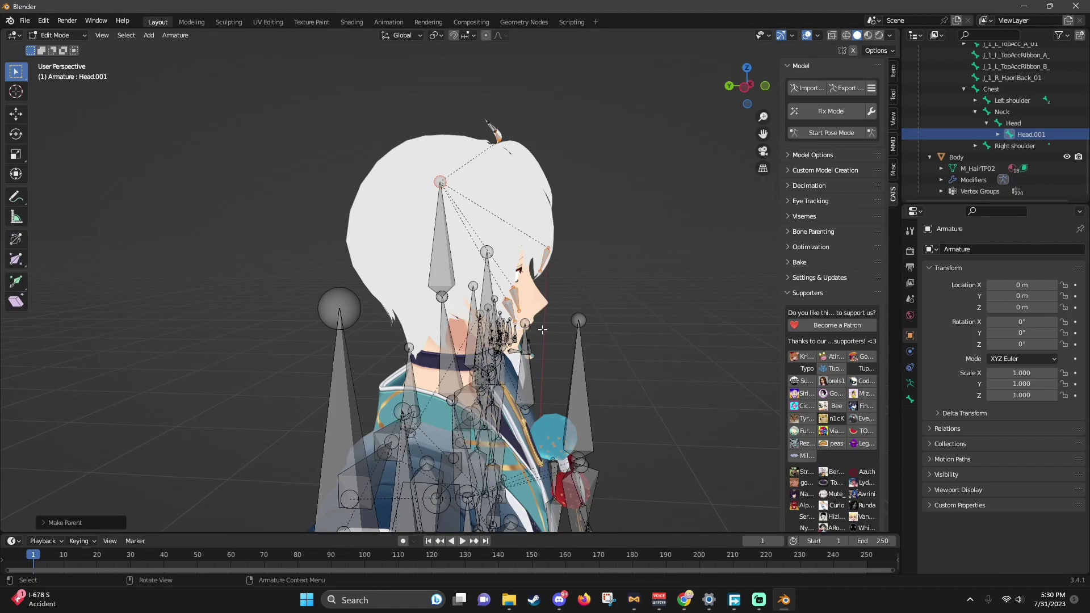
{"action": "left_click_drag", "start_coordinate": [752, 92], "coordinate": [121, 96]}
{"action": "left_click_drag", "start_coordinate": [599, 102], "coordinate": [542, 106]}
{"action": "left_click_drag", "start_coordinate": [723, 101], "coordinate": [775, 103]}
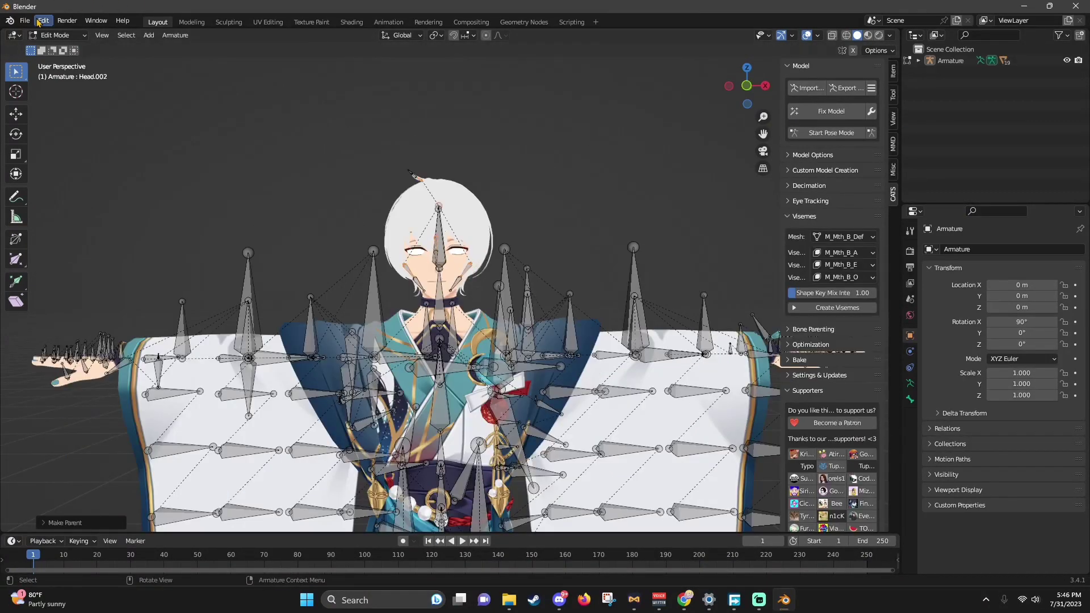
- Export the combined model as an FBX file named RITSUGENSOU.fbx into the recent ritsu folder
{"action": "left_click", "coordinate": [25, 21]}
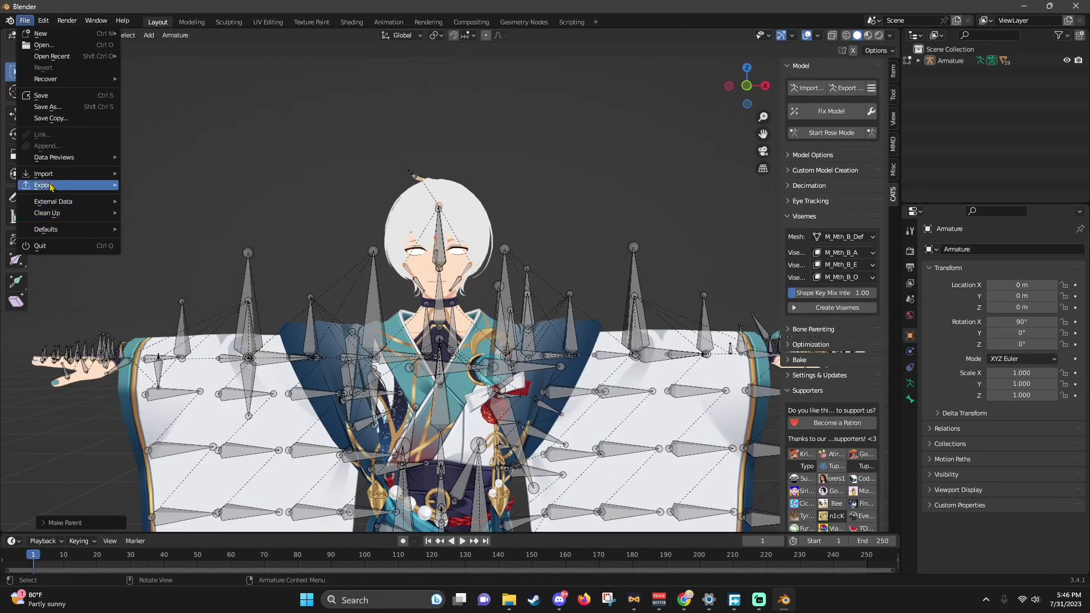
{"action": "left_click", "coordinate": [71, 117]}
{"action": "left_click", "coordinate": [29, 21]}
{"action": "mouse_move", "coordinate": [63, 186]}
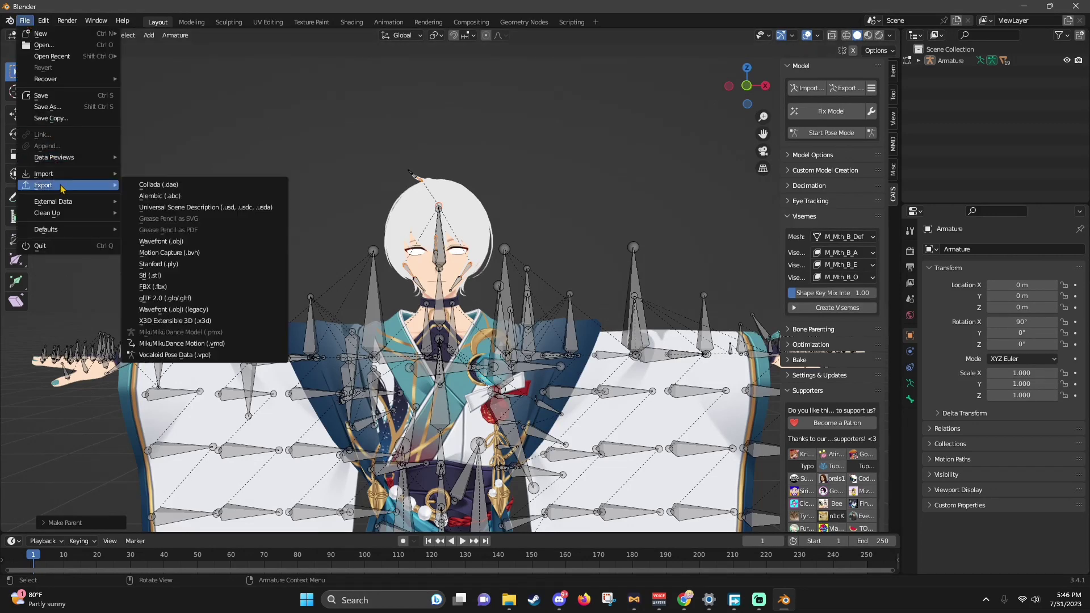
{"action": "left_click", "coordinate": [164, 287]}
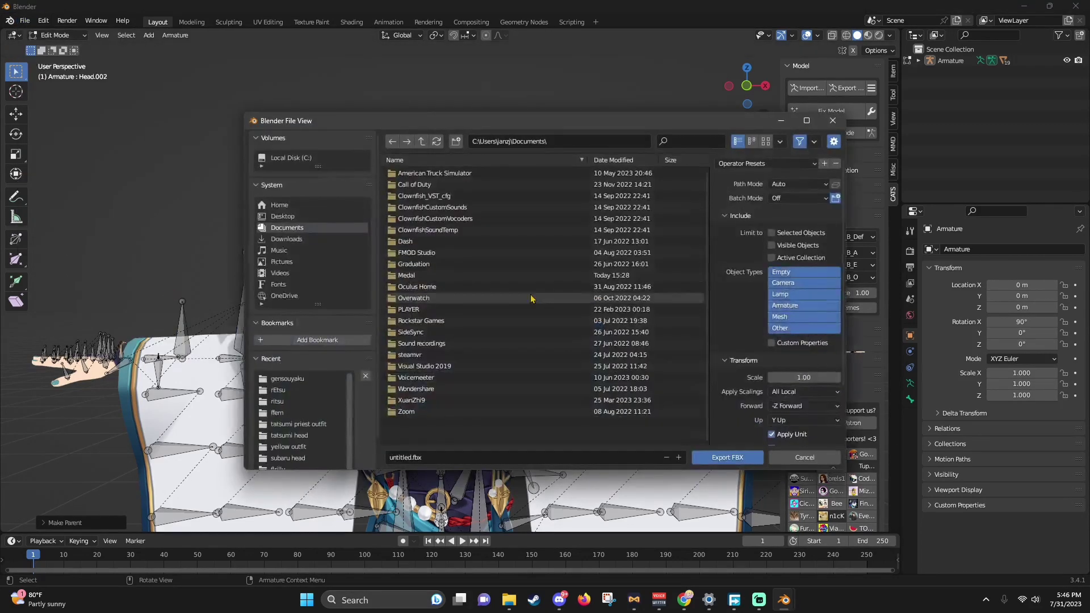
{"action": "left_click", "coordinate": [278, 402]}
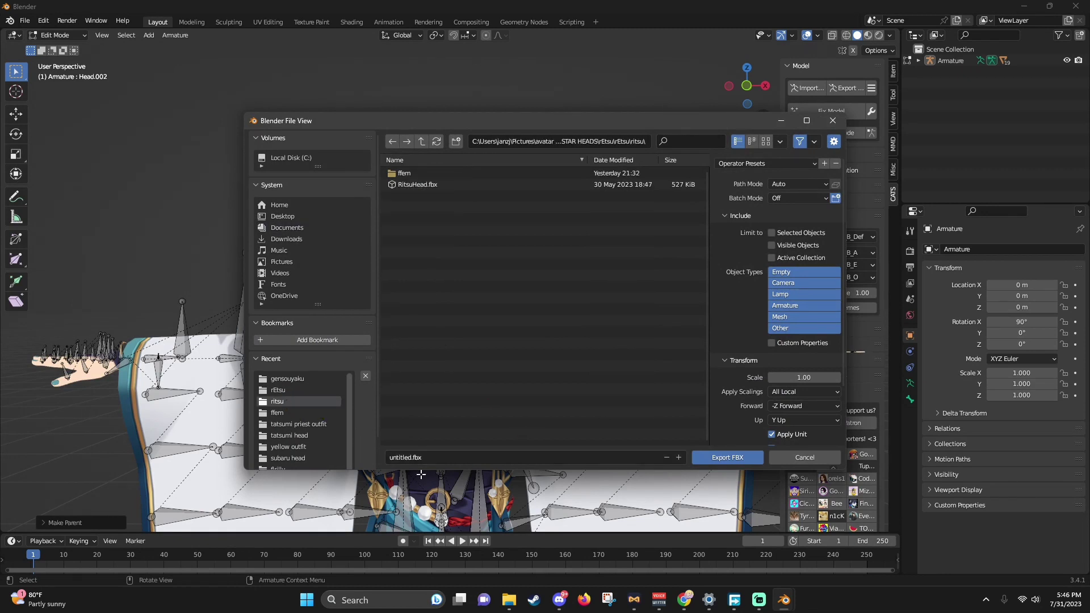
{"action": "left_click", "coordinate": [408, 458]}
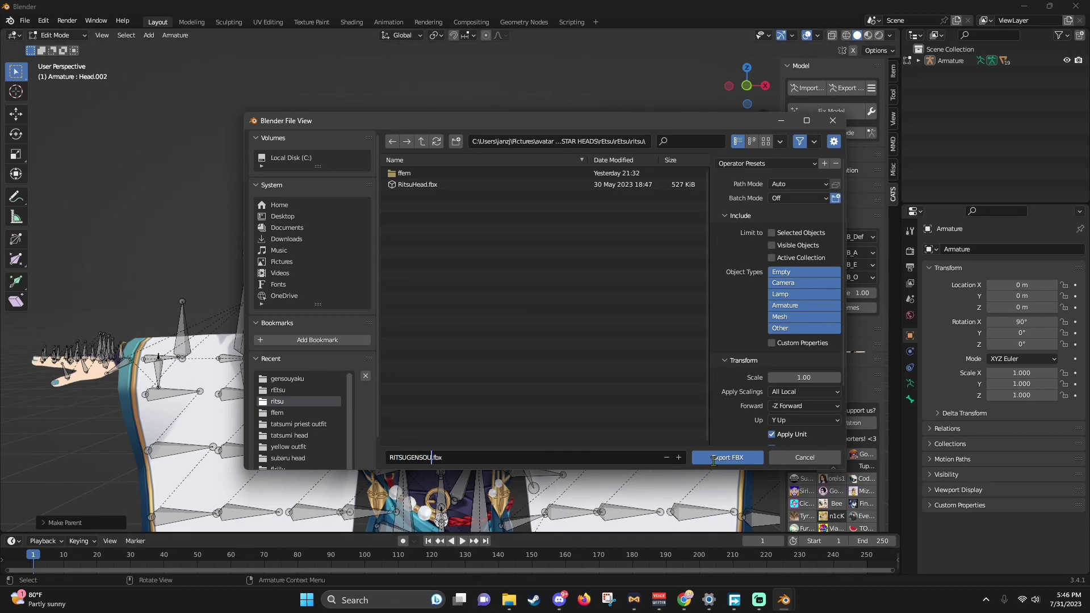
{"action": "left_click", "coordinate": [717, 457]}
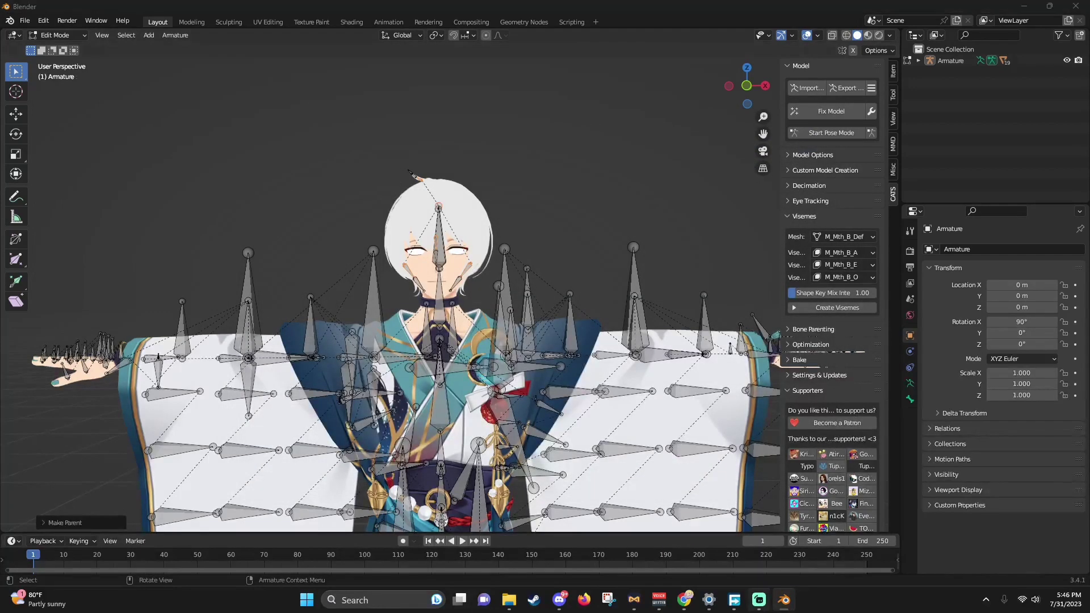